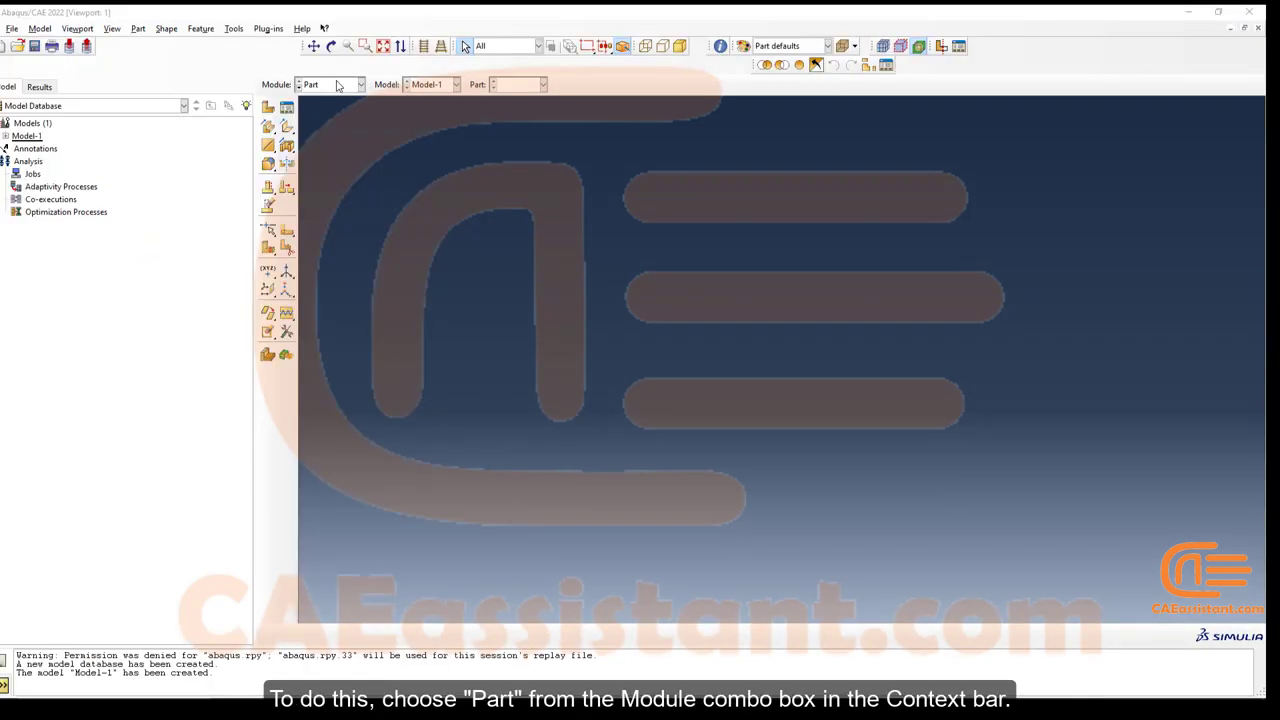
- In the Part module, create a 2D planar deformable part named Part-Wire with a wire base feature and approximate size 2
{"action": "left_click", "coordinate": [495, 73]}
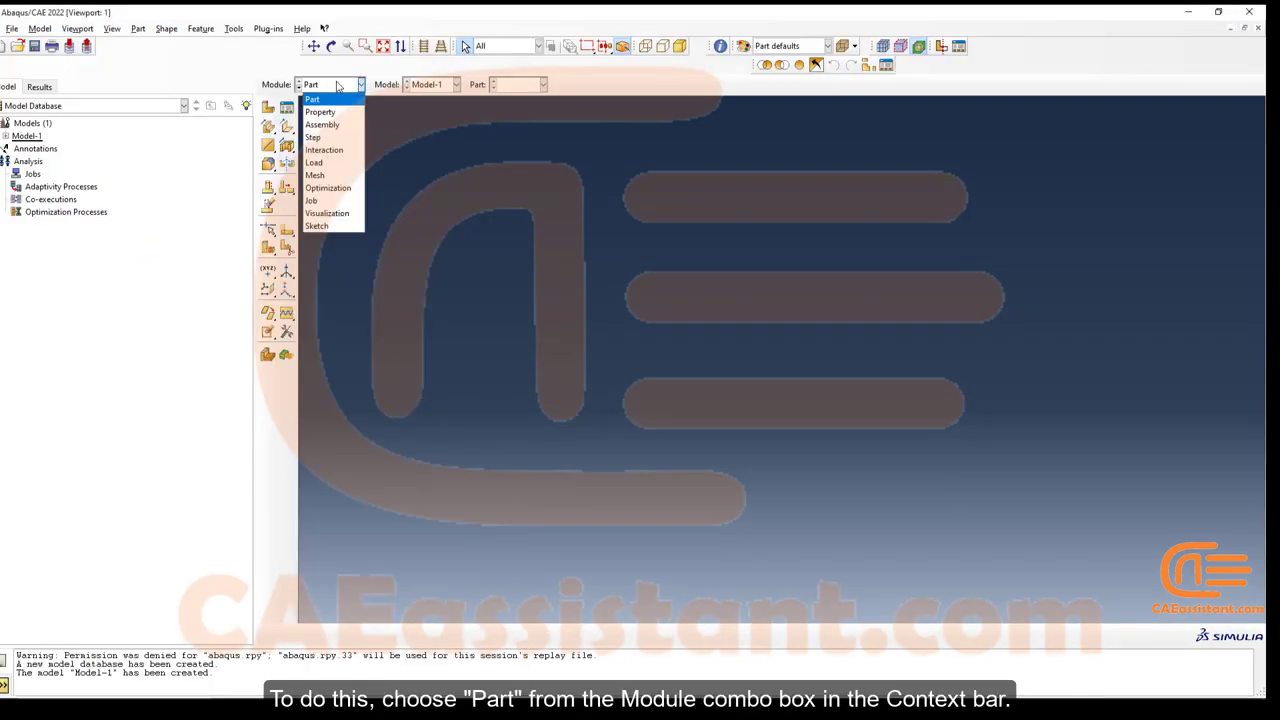
{"action": "left_click", "coordinate": [353, 101]}
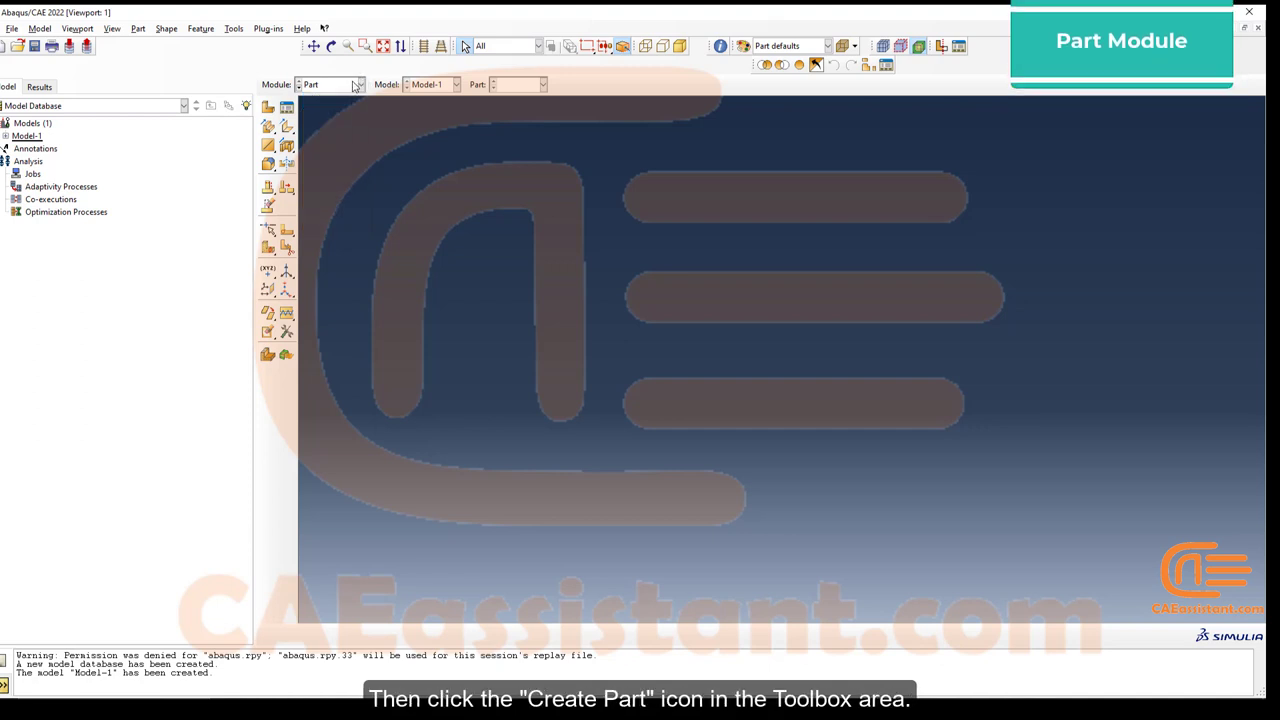
{"action": "left_click", "coordinate": [272, 112]}
{"action": "left_click", "coordinate": [446, 230]}
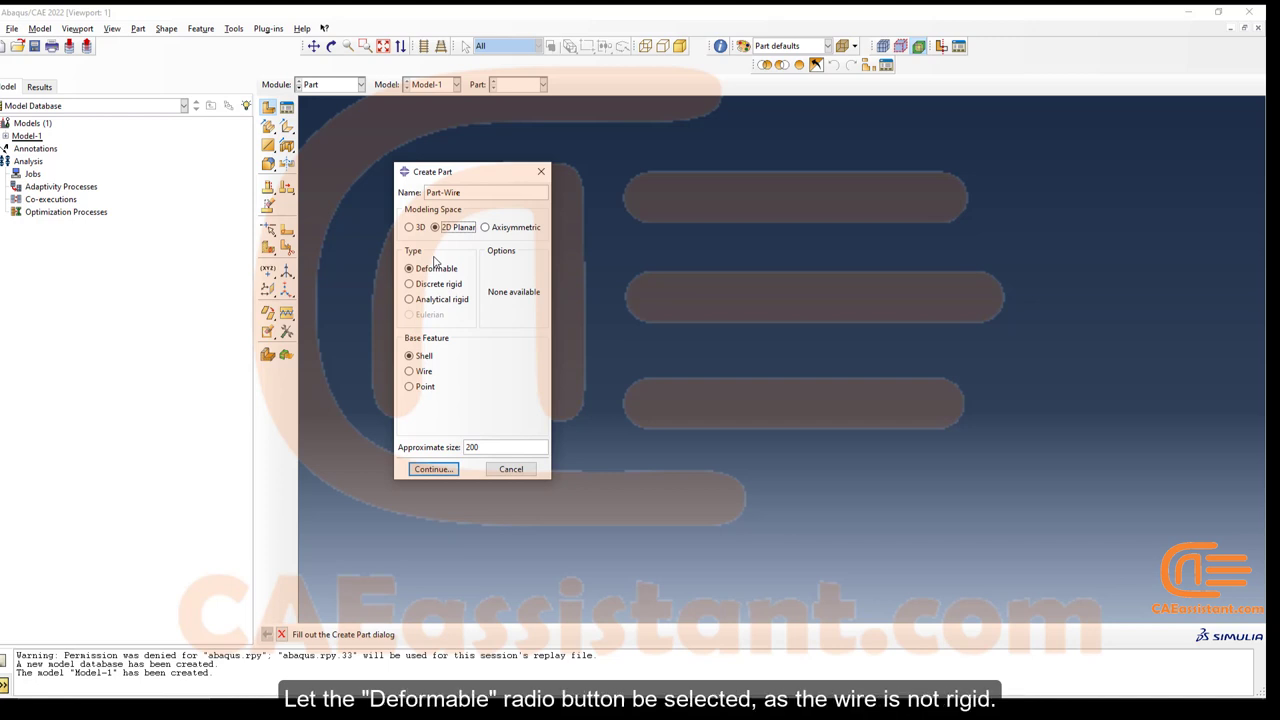
{"action": "left_click", "coordinate": [433, 270]}
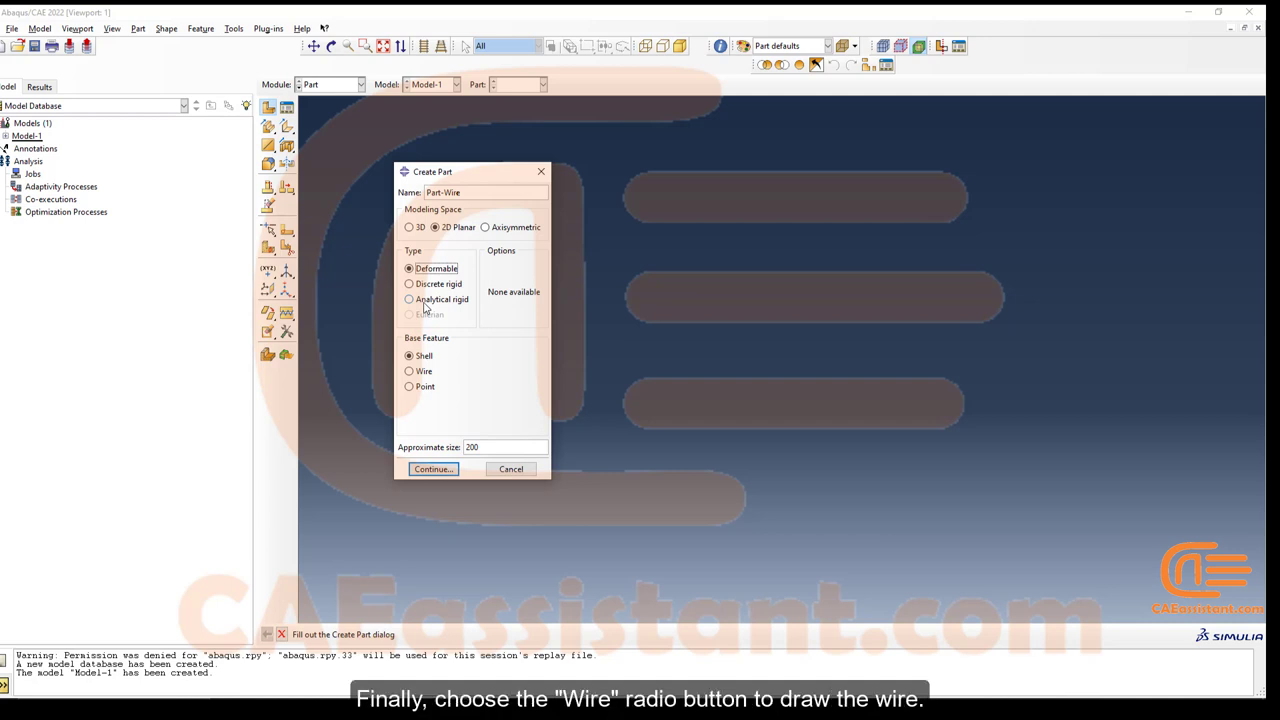
{"action": "left_click", "coordinate": [410, 371]}
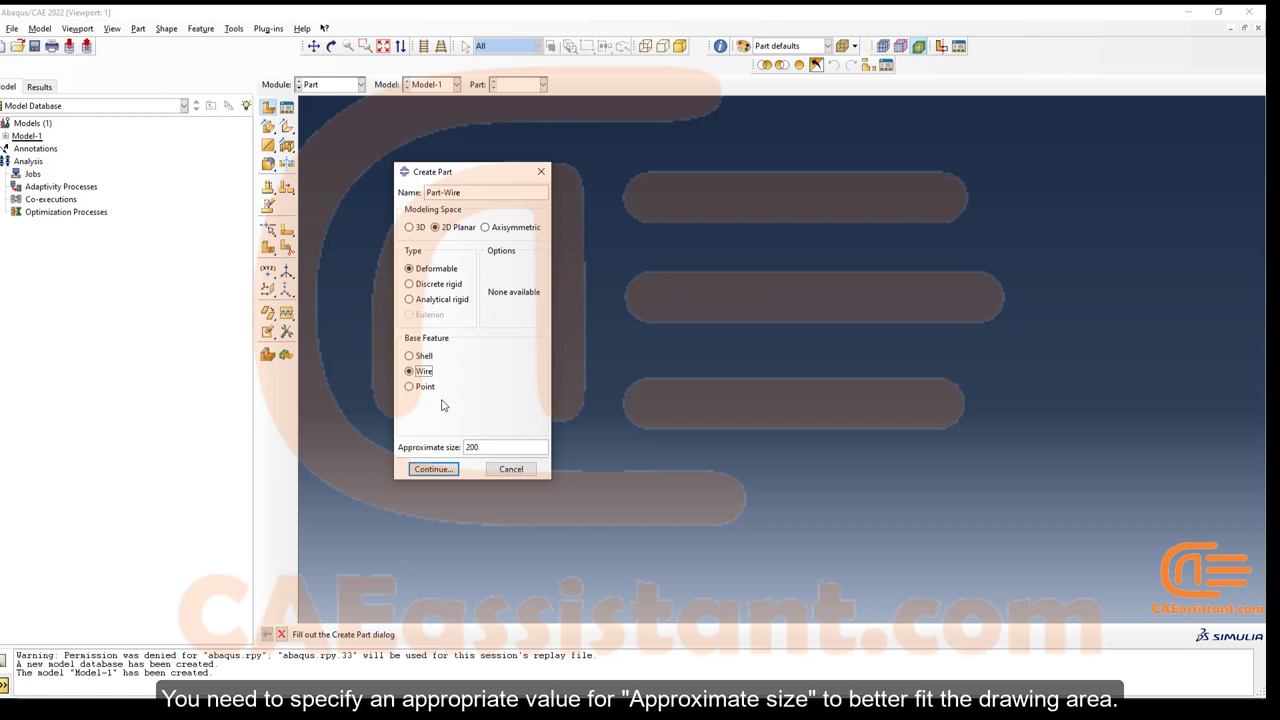
{"action": "double_click", "coordinate": [477, 446]}
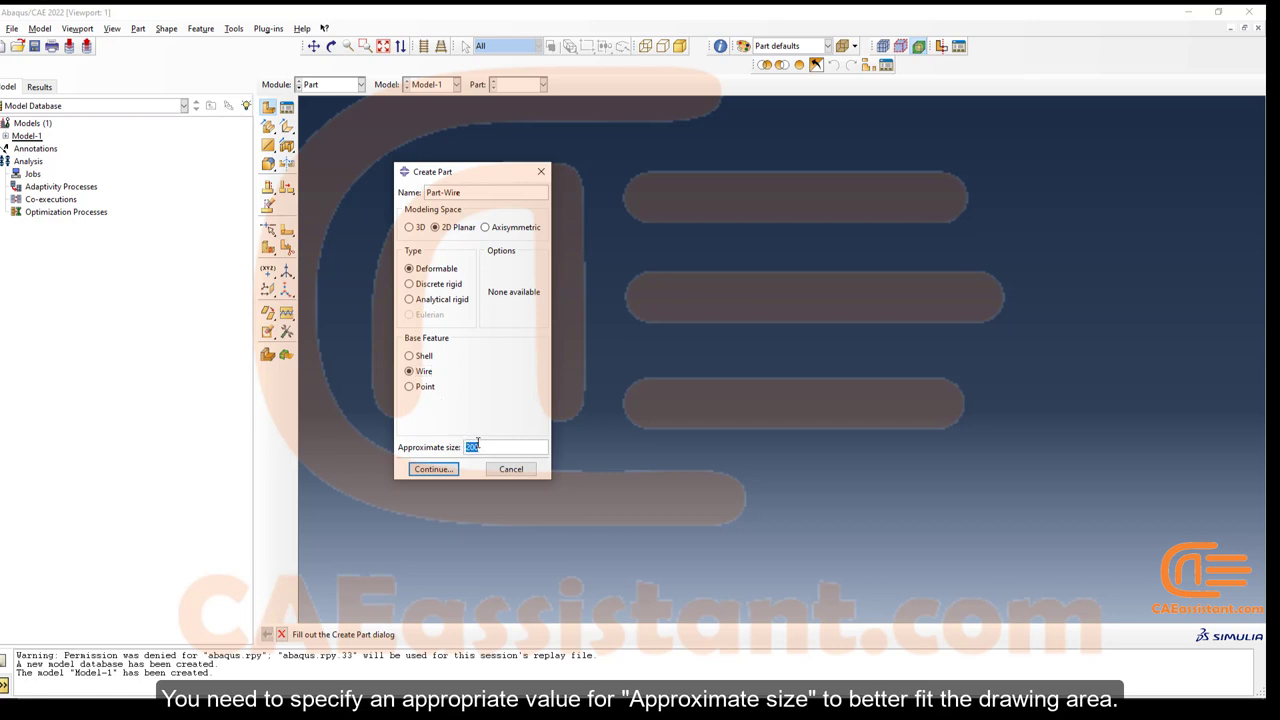
{"action": "type", "text": "2"}
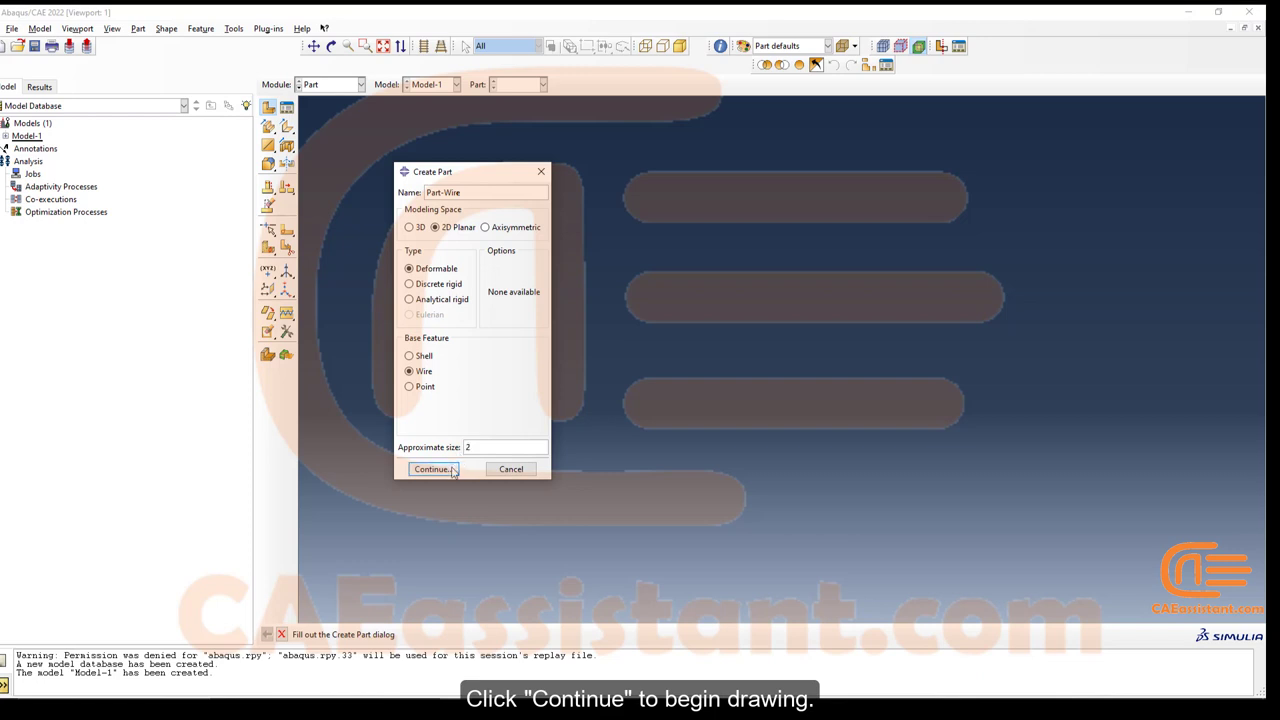
{"action": "left_click", "coordinate": [432, 469]}
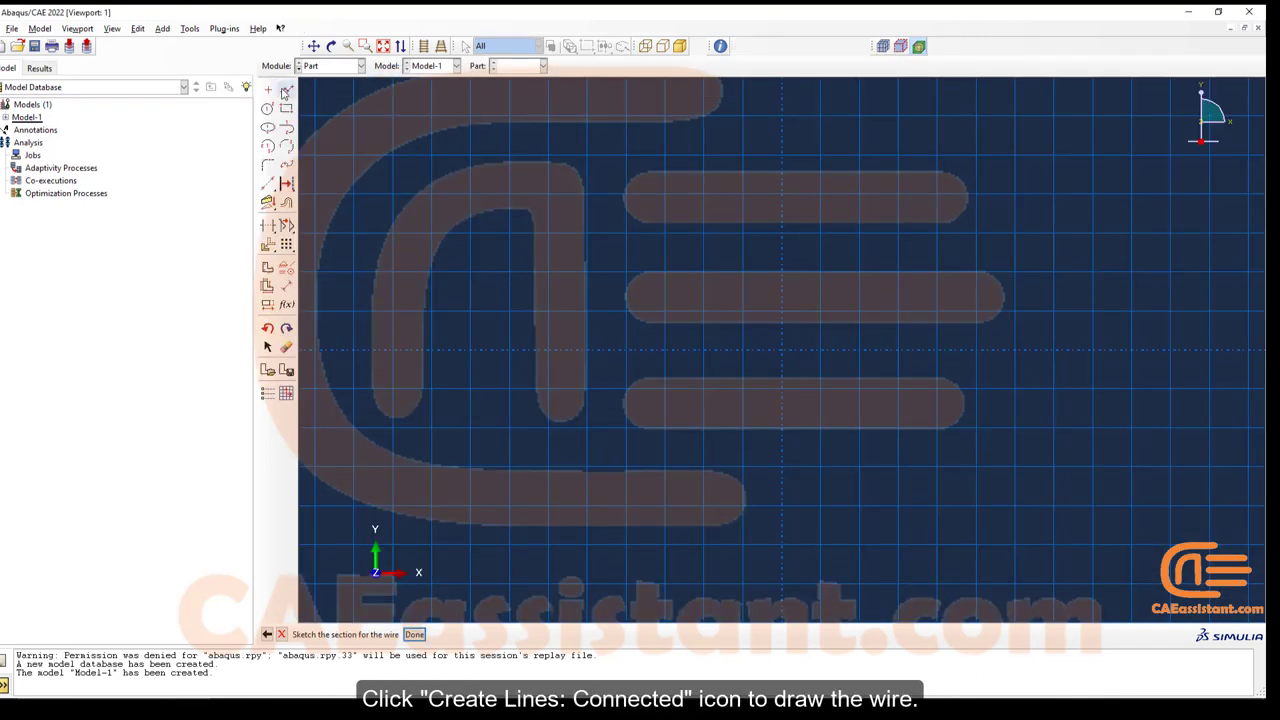
- Sketch the wire as a single vertical line dimensioned to length 1 and finish the sketch
{"action": "left_click", "coordinate": [286, 91]}
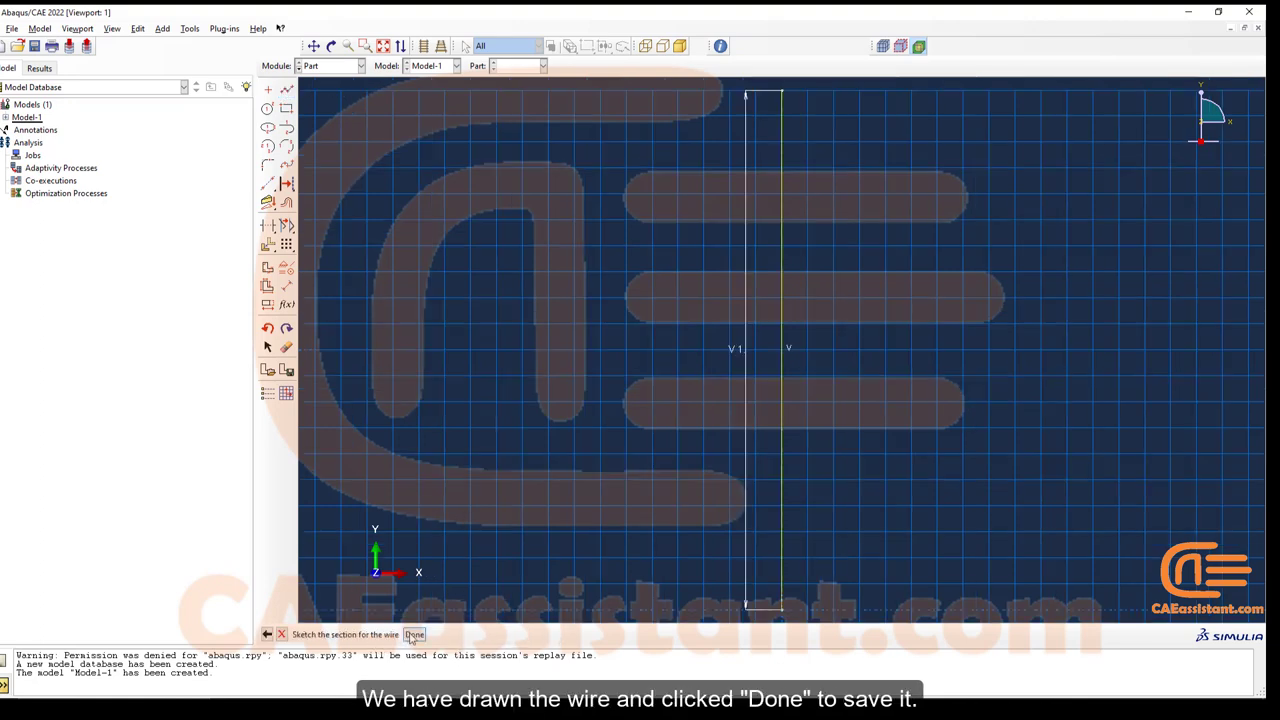
{"action": "left_click", "coordinate": [414, 634]}
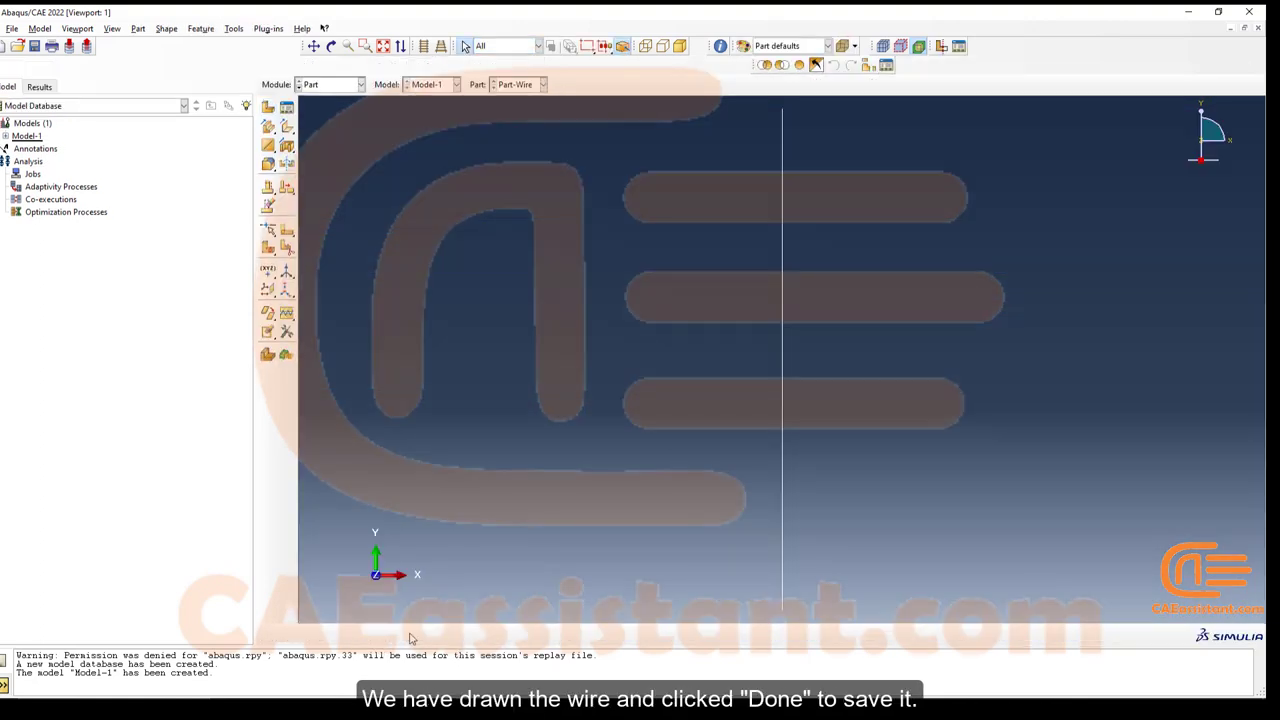
- Switch to the Property module and start a new material named SMA
{"action": "left_click", "coordinate": [330, 84]}
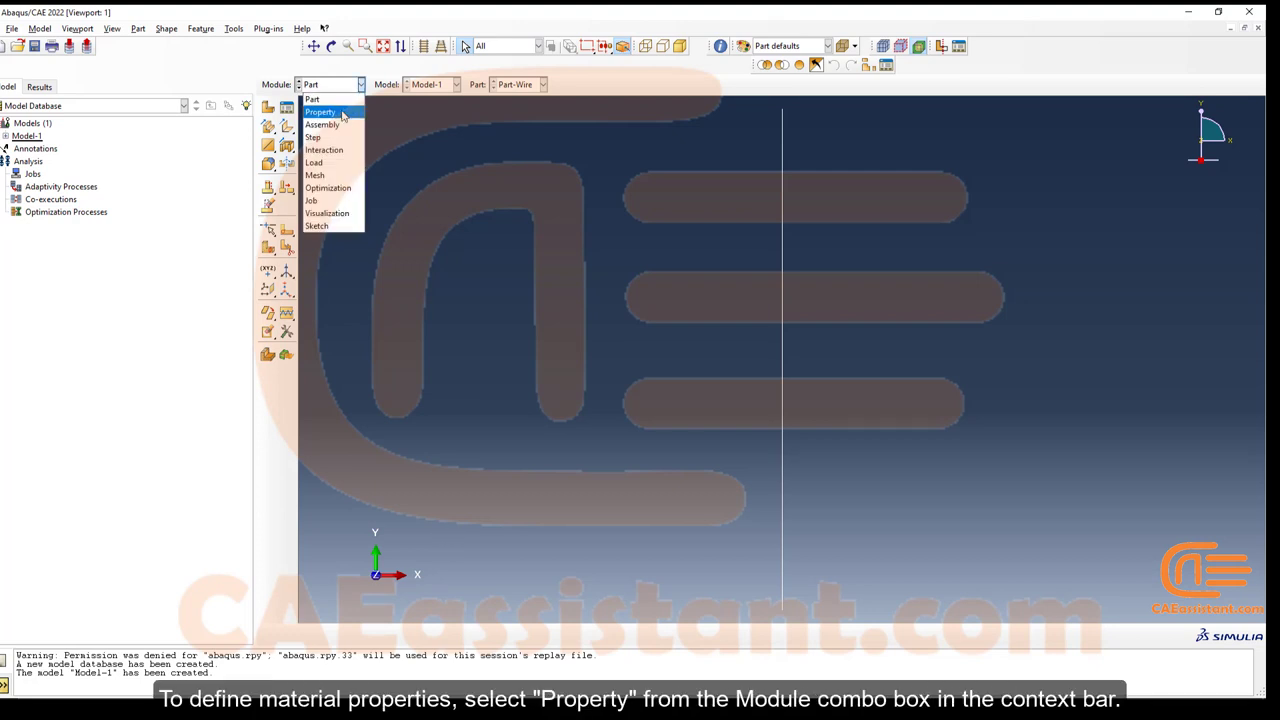
{"action": "left_click", "coordinate": [341, 113]}
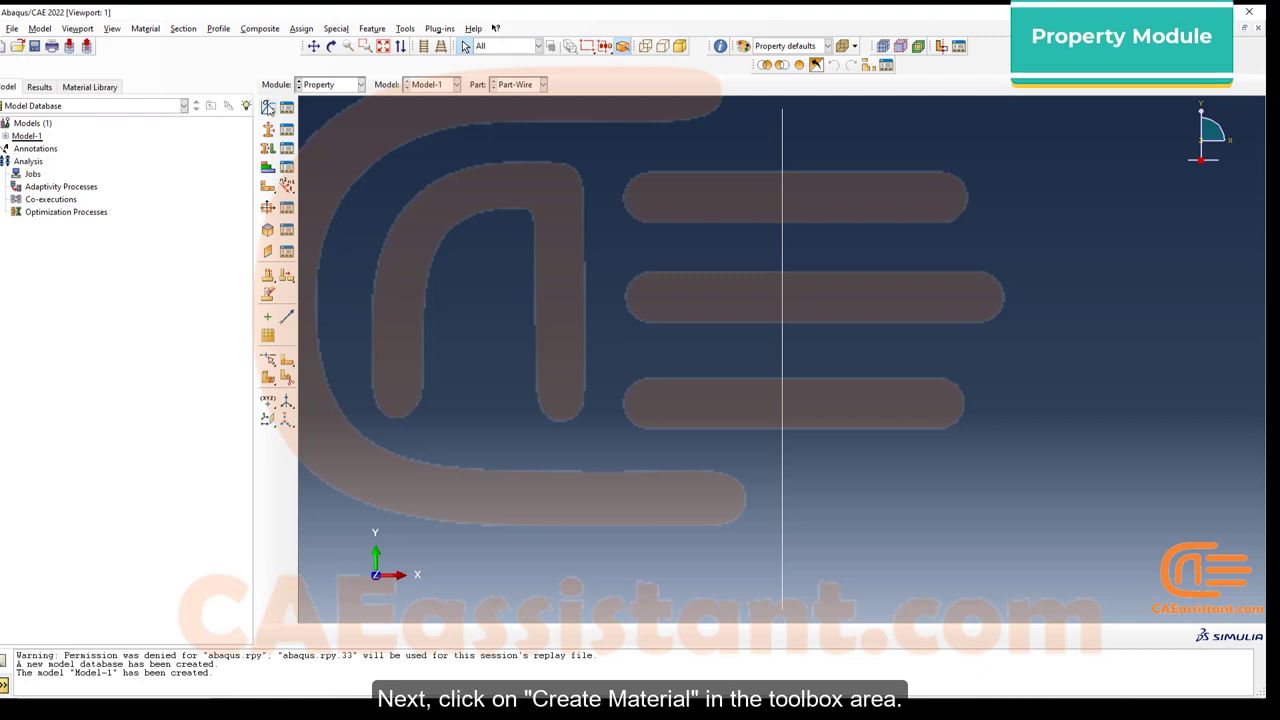
{"action": "left_click", "coordinate": [268, 108]}
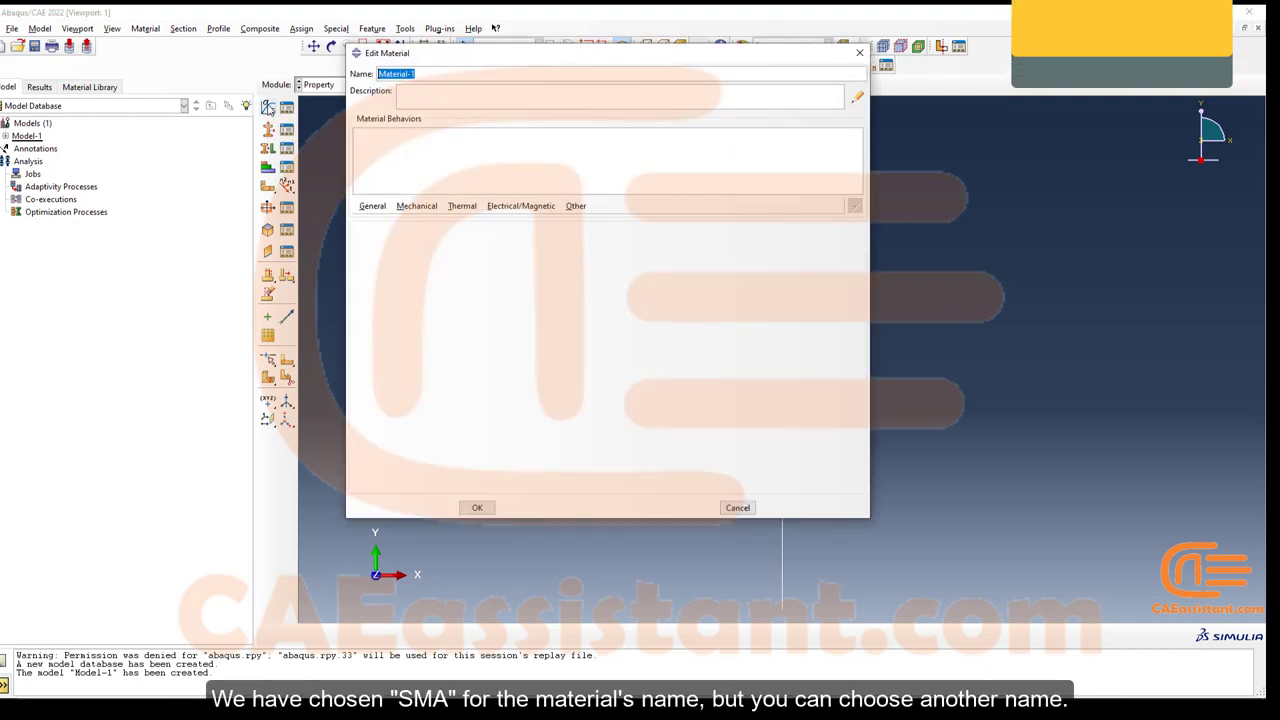
{"action": "type", "text": "SMA"}
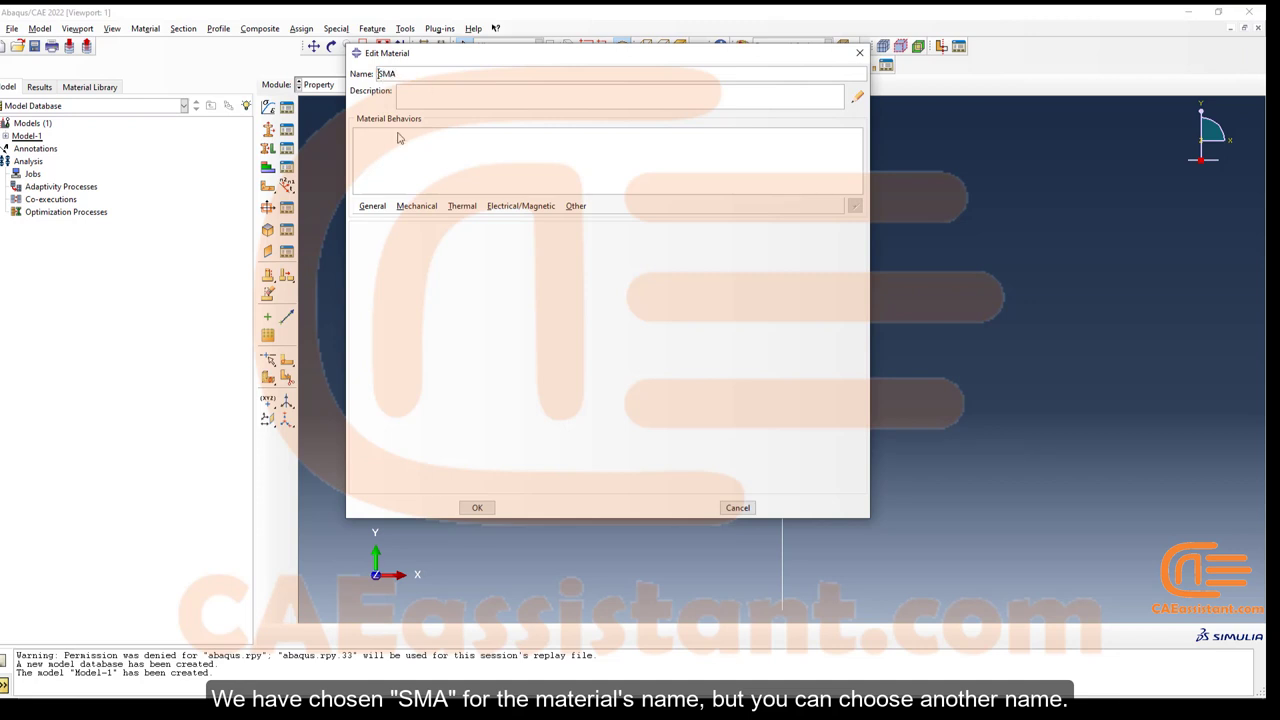
- Add a User Material behavior to SMA, with mechanical constants 2–13 as 8, 9, 18.4, 34.5, 49, 100, 170, .067, 67000, 26300, 0, 0
{"action": "left_click", "coordinate": [389, 207]}
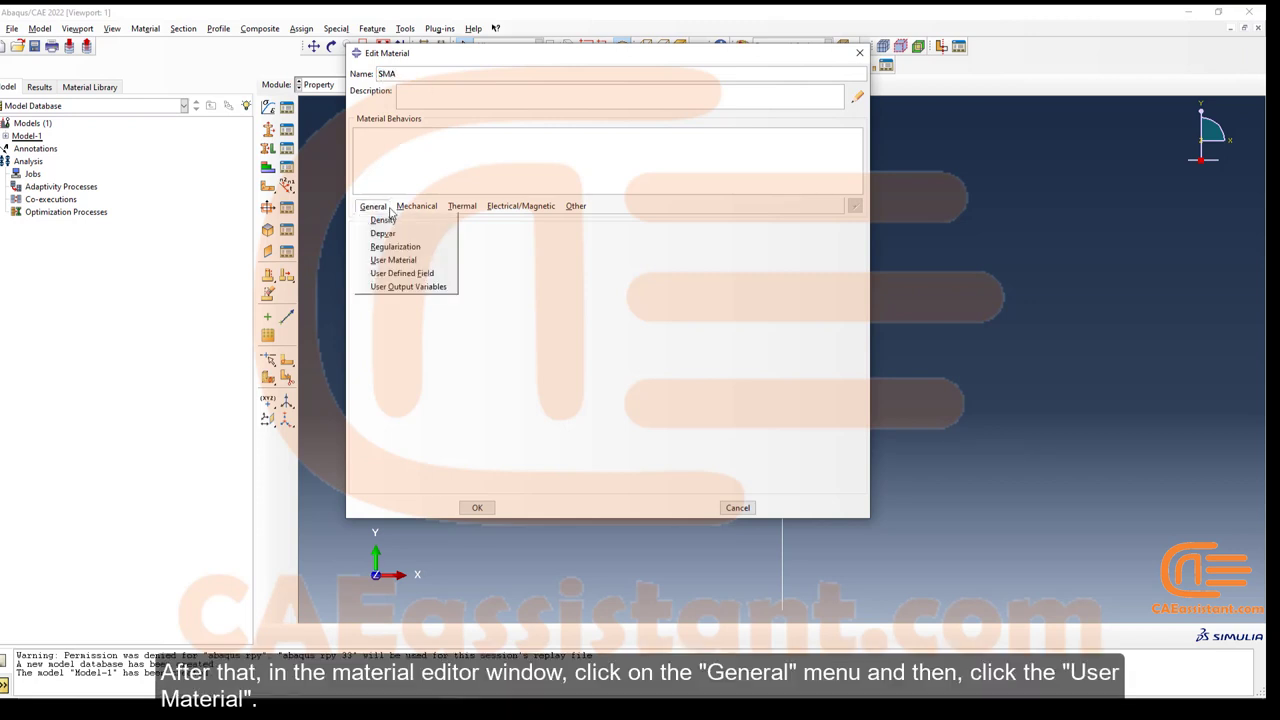
{"action": "left_click", "coordinate": [382, 260]}
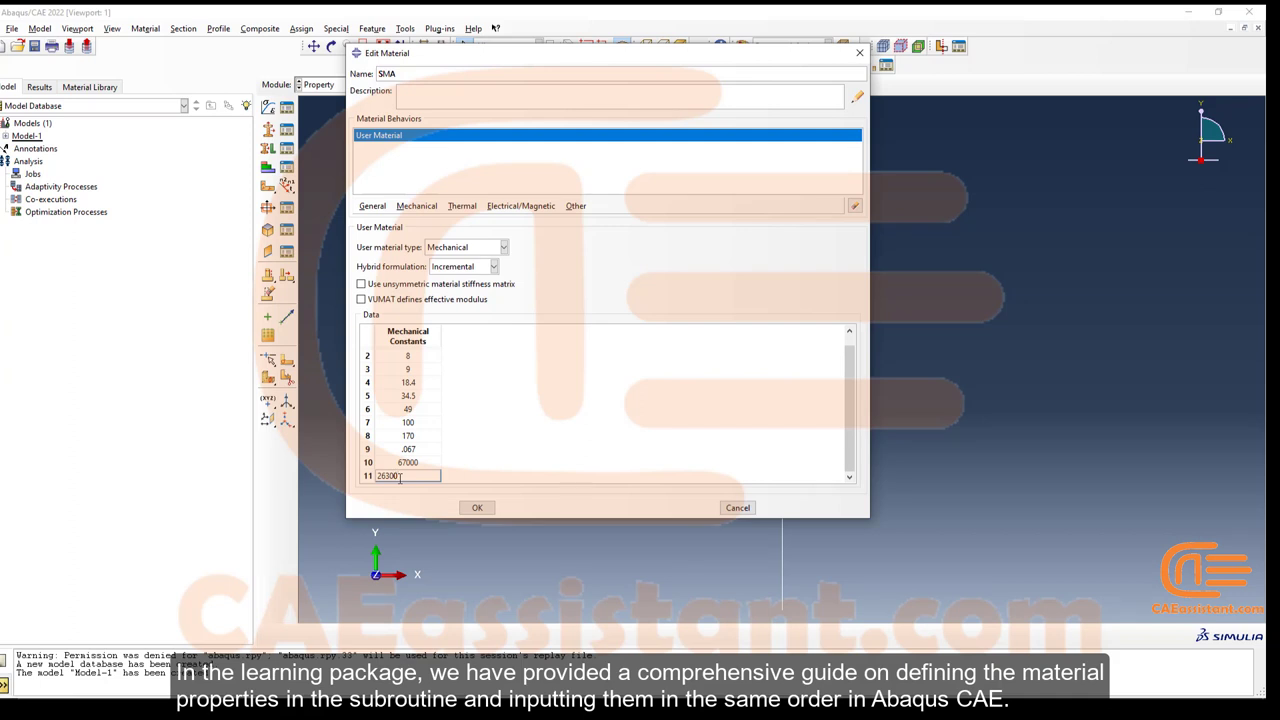
{"action": "key", "text": "Return"}
{"action": "type", "text": "0"}
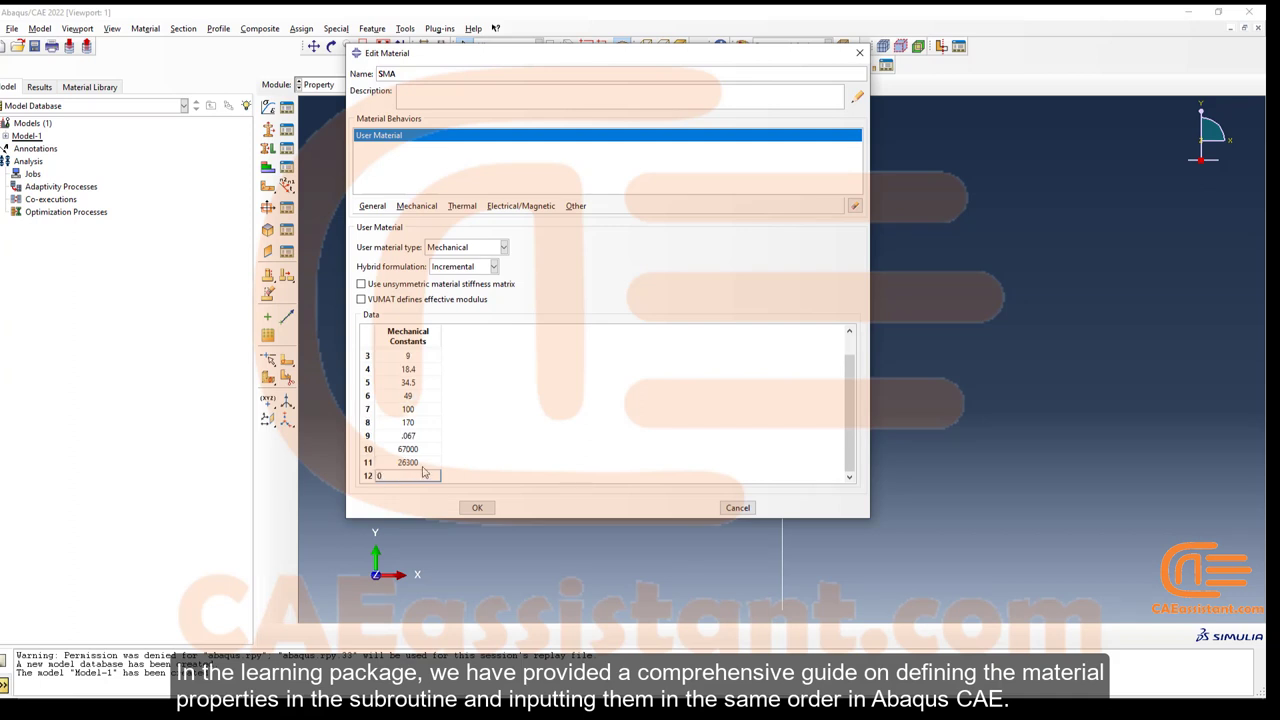
{"action": "key", "text": "Return"}
{"action": "type", "text": "0"}
{"action": "left_click", "coordinate": [491, 457]}
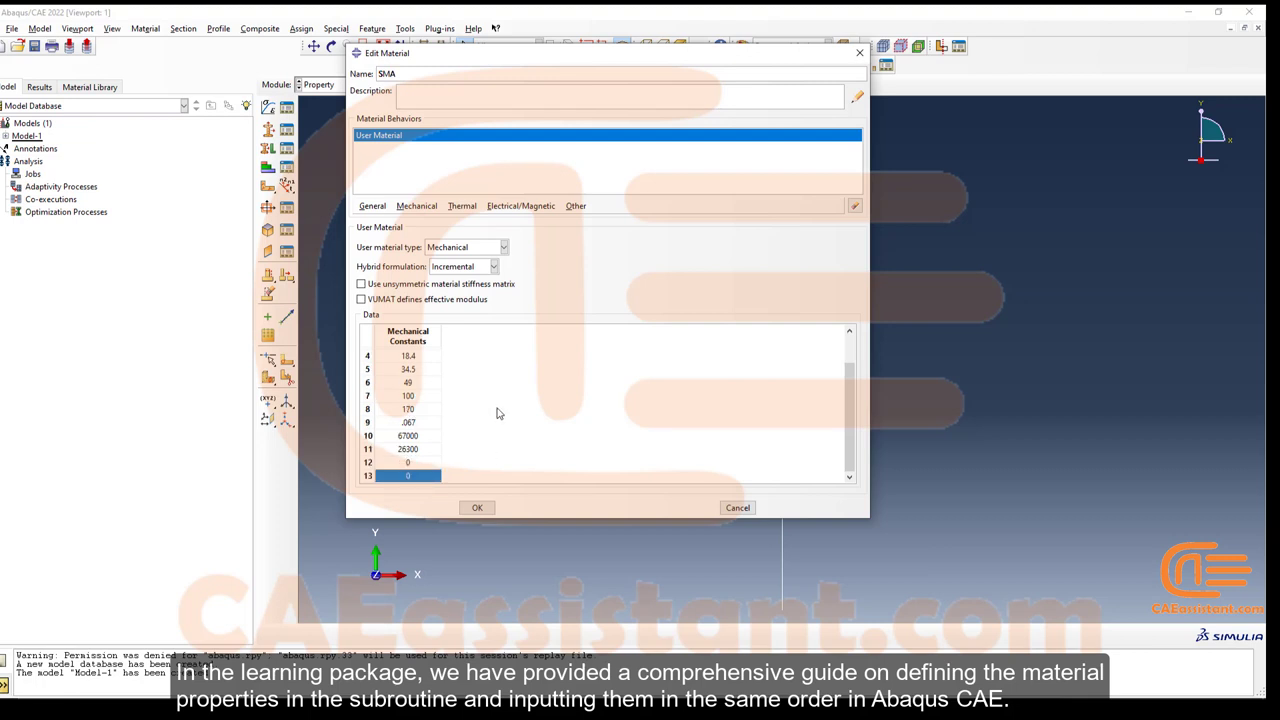
- Add the Depvar behavior to SMA for the solution-dependent state variables and save the material
{"action": "left_click", "coordinate": [370, 205]}
{"action": "left_click", "coordinate": [410, 243]}
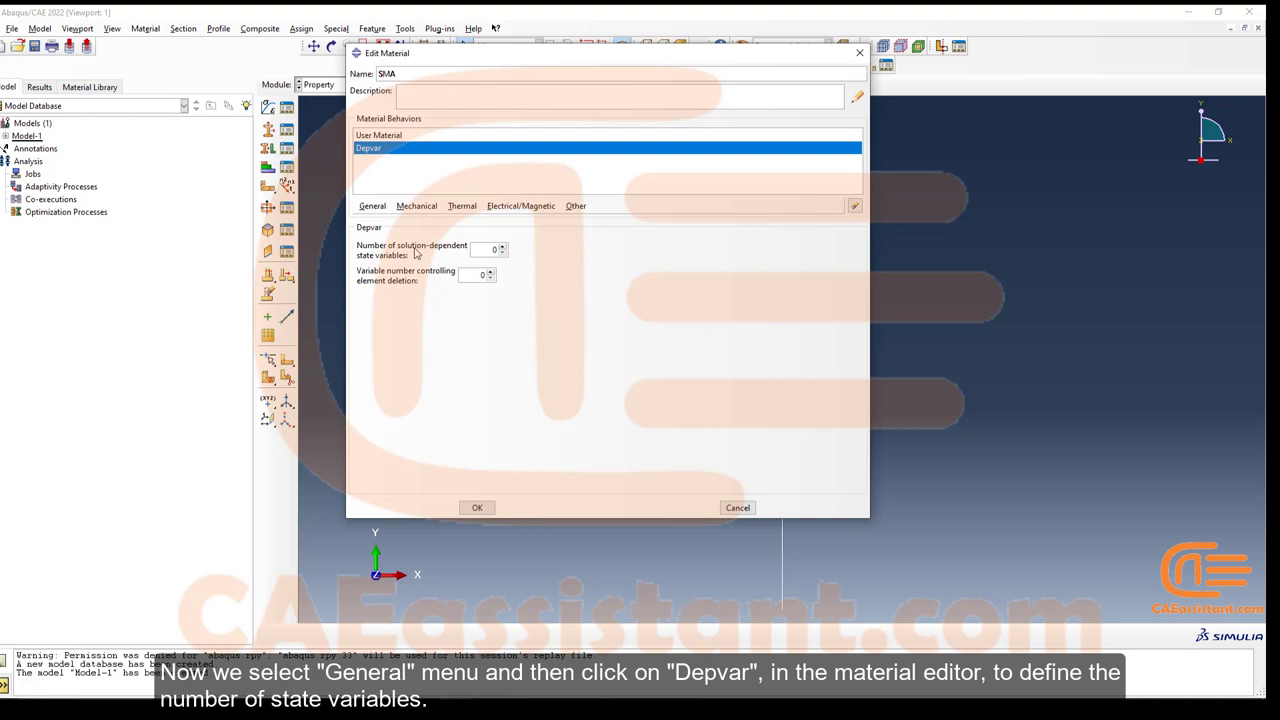
{"action": "double_click", "coordinate": [494, 249]}
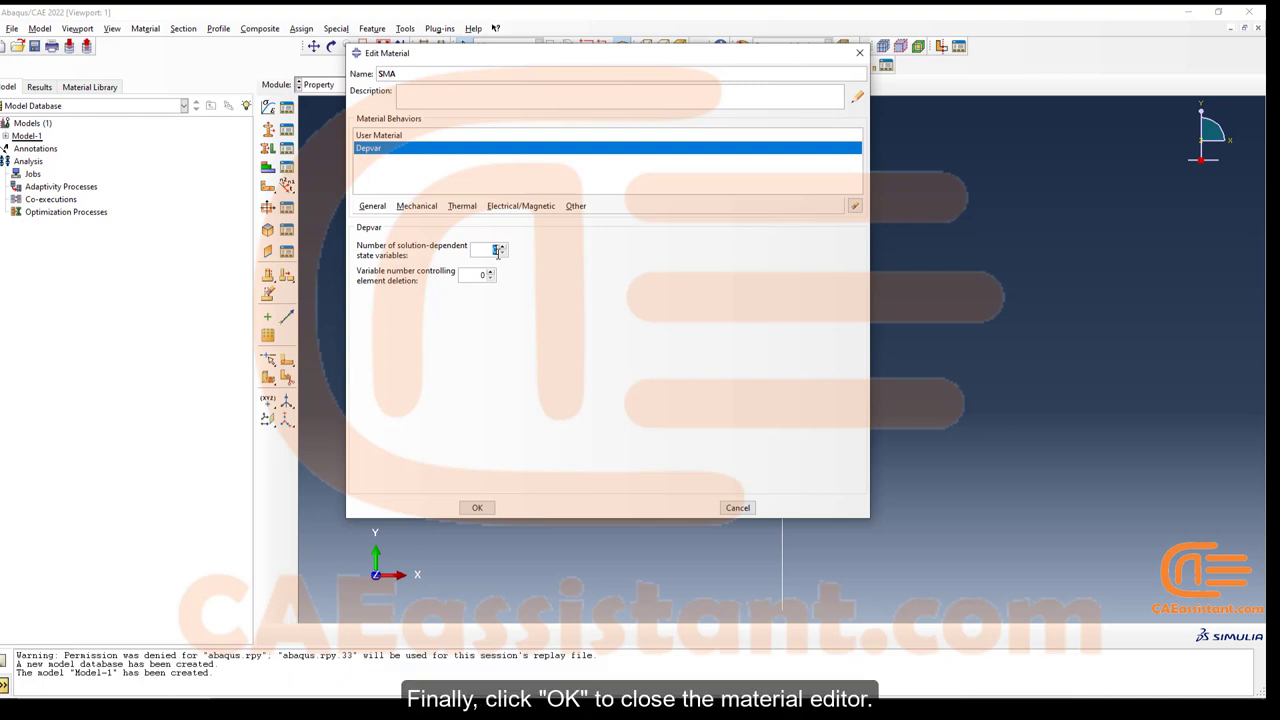
{"action": "left_click", "coordinate": [477, 507]}
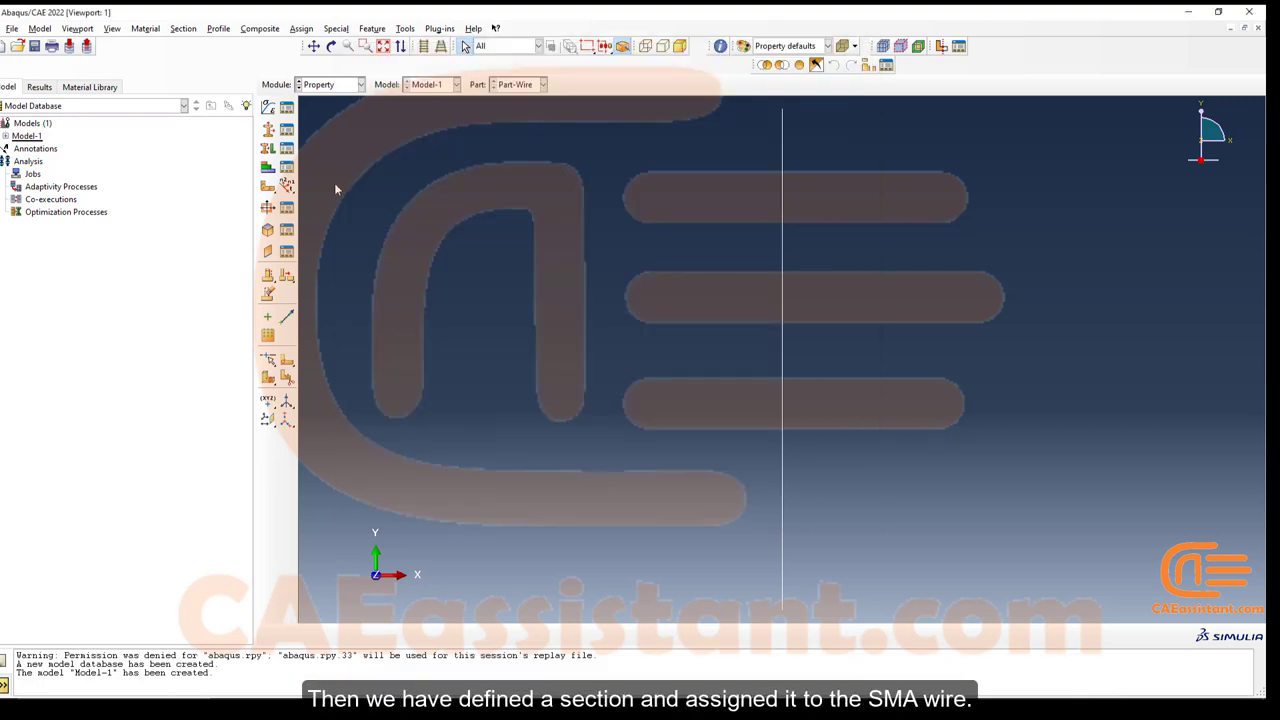
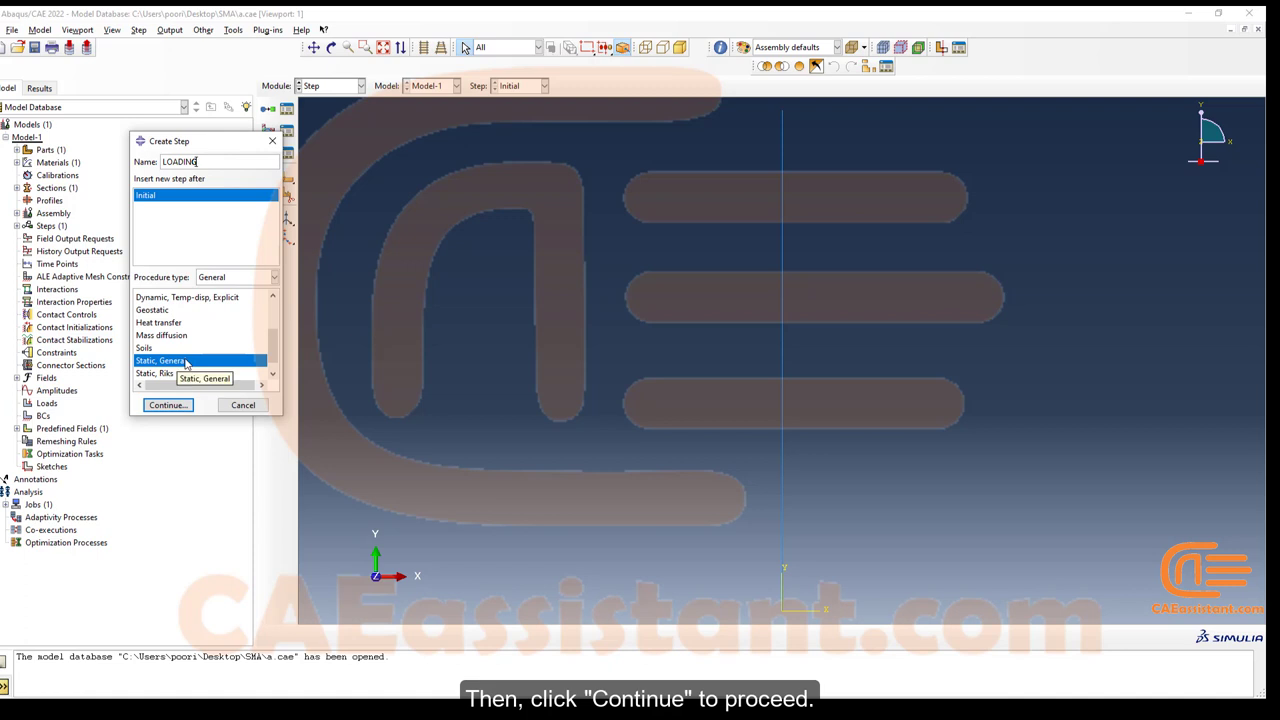
- Continue creating the Static, General step LOADING and set its initial and maximum increment sizes to 0.005
{"action": "left_click", "coordinate": [166, 405]}
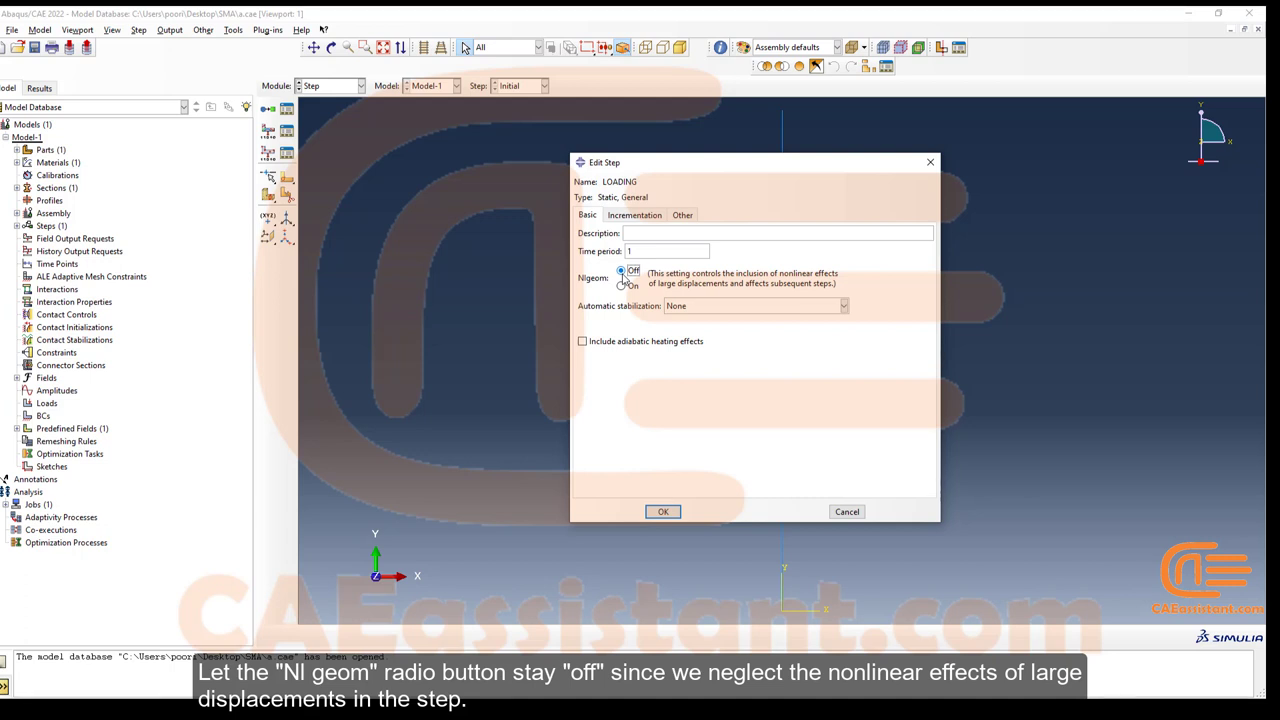
{"action": "left_click", "coordinate": [636, 216]}
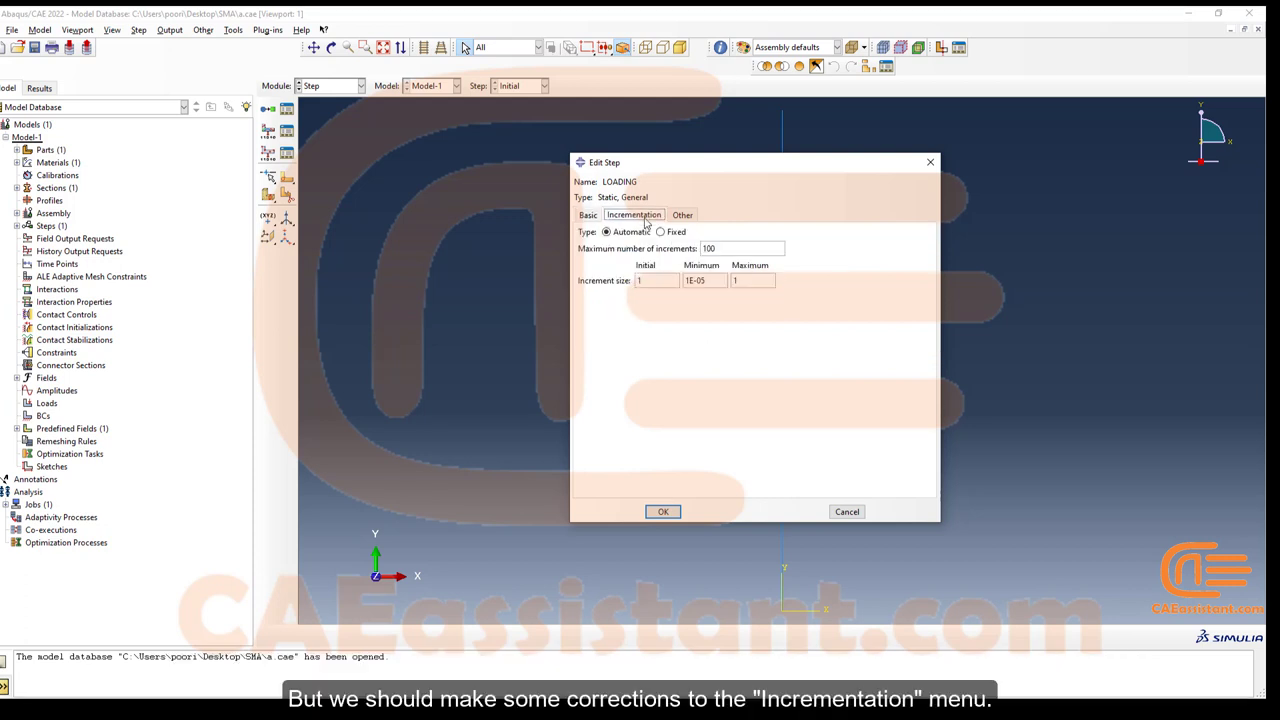
{"action": "left_click", "coordinate": [654, 282]}
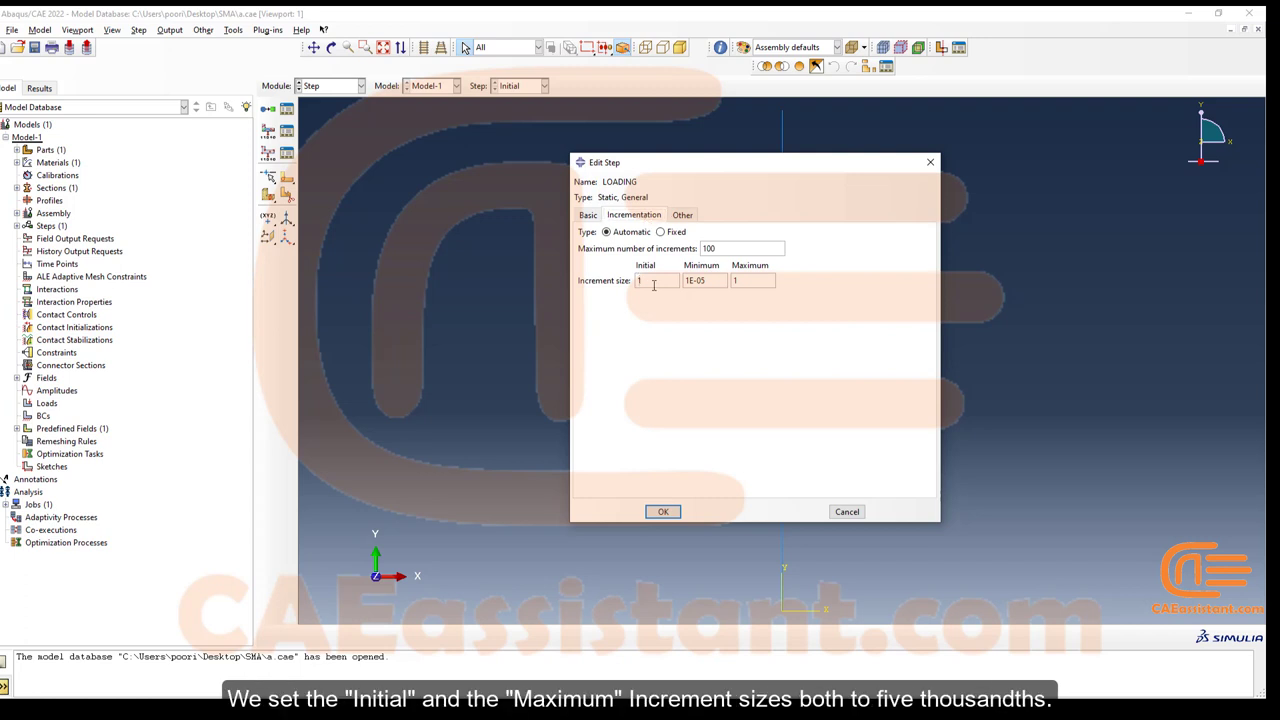
{"action": "key", "text": "BackSpace"}
{"action": "type", "text": "0.005"}
{"action": "left_click", "coordinate": [746, 282]}
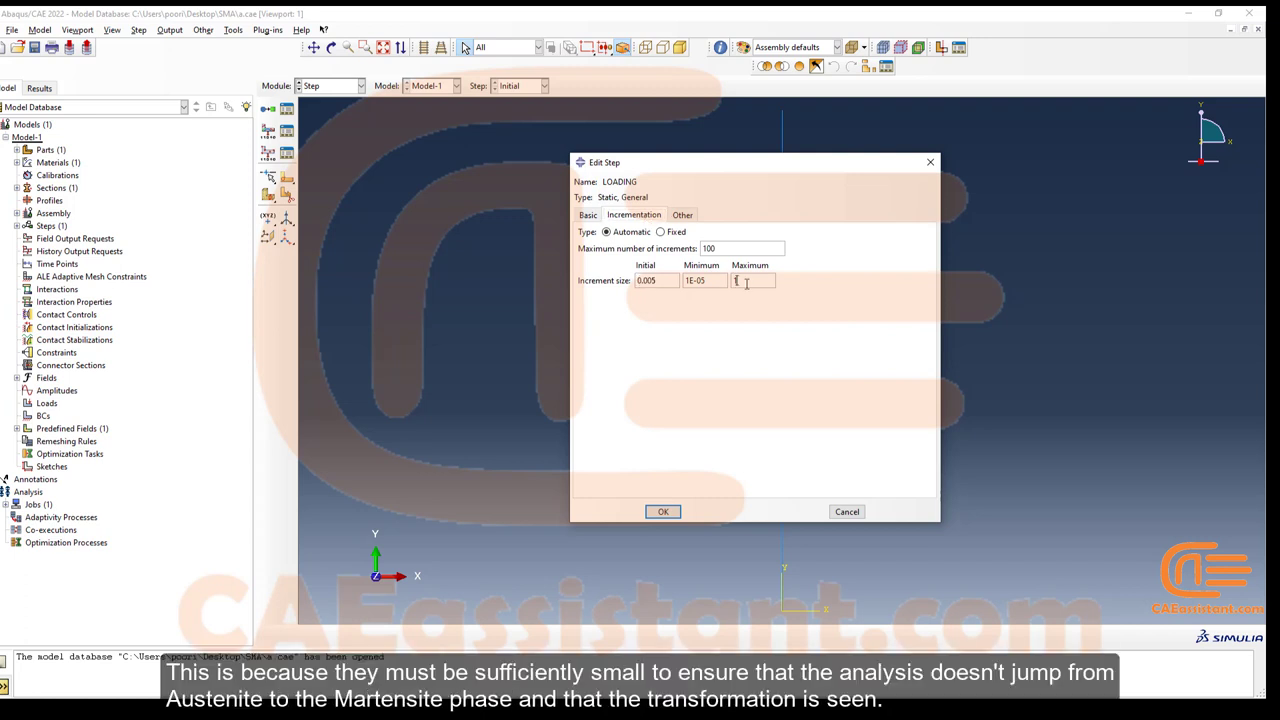
{"action": "key", "text": "BackSpace"}
{"action": "type", "text": ".005"}
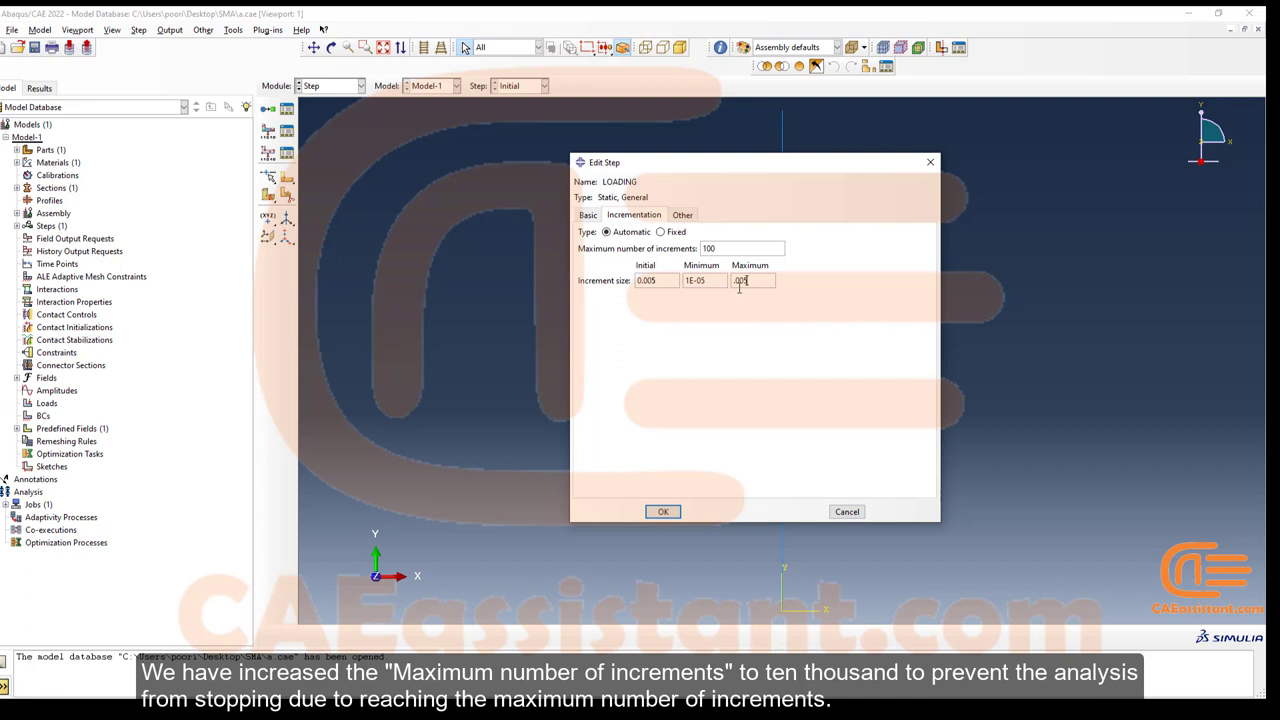
- Set the LOADING step's maximum number of increments to 10000 and confirm the step
{"action": "left_click", "coordinate": [731, 243]}
{"action": "type", "text": "0"}
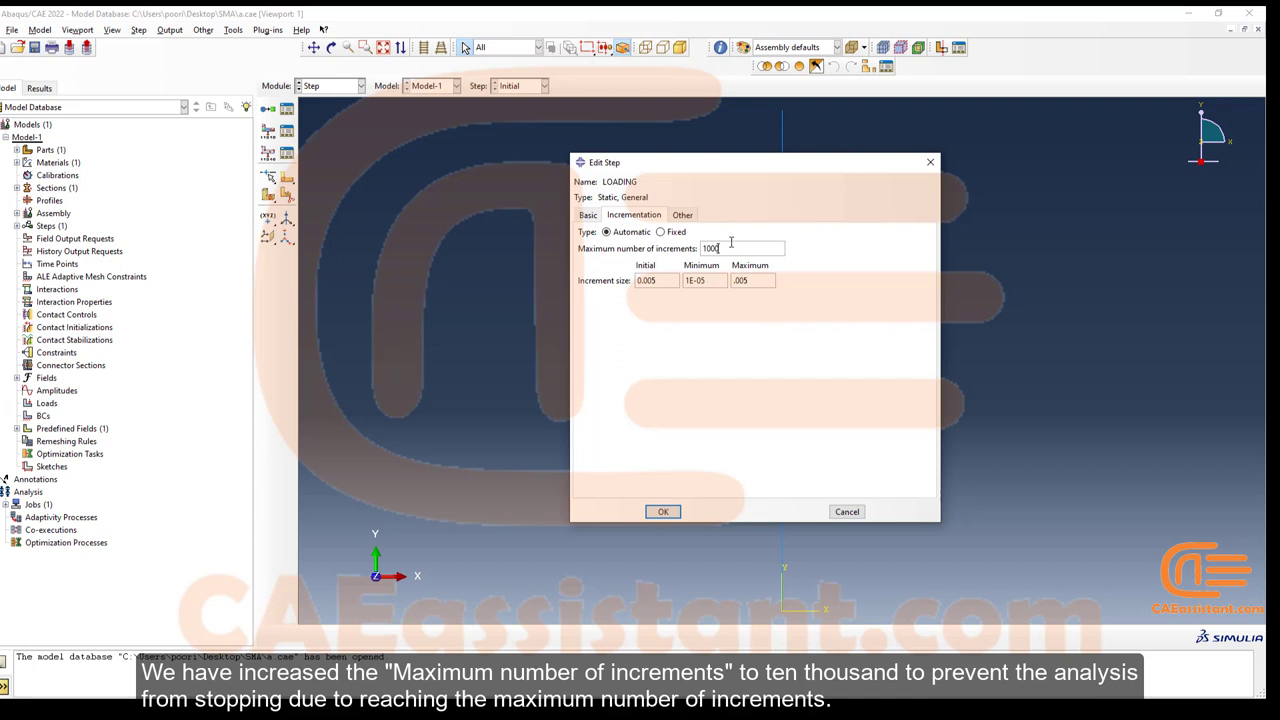
{"action": "type", "text": "0"}
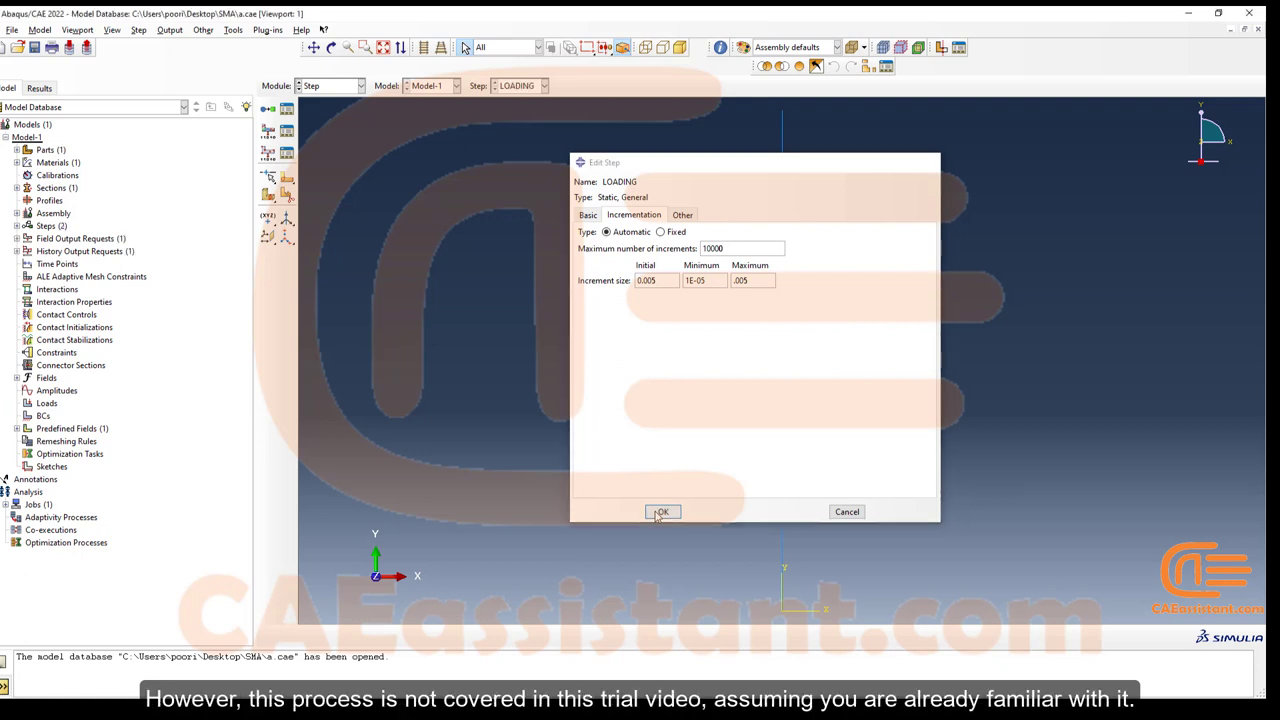
{"action": "left_click", "coordinate": [660, 512]}
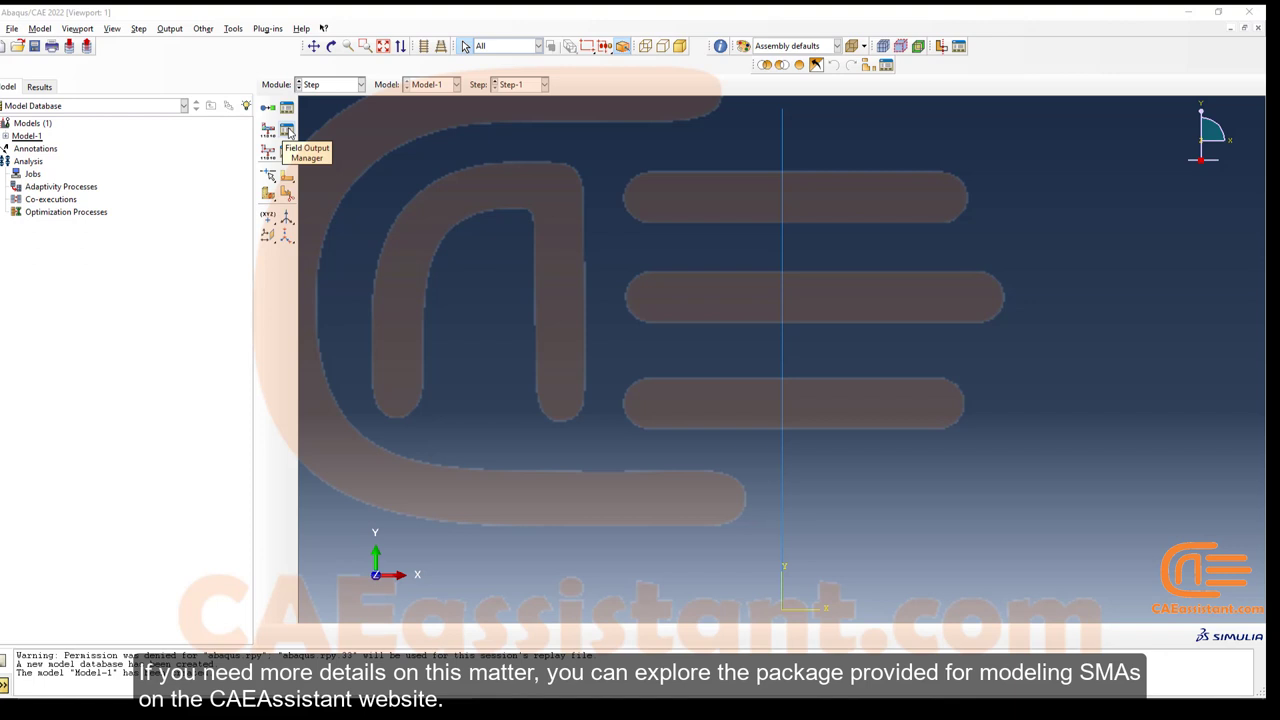
- Switch to the Load module and create a mechanical Concentrated force load in the LOADING step at the wire's lower endpoint
{"action": "left_click", "coordinate": [322, 88]}
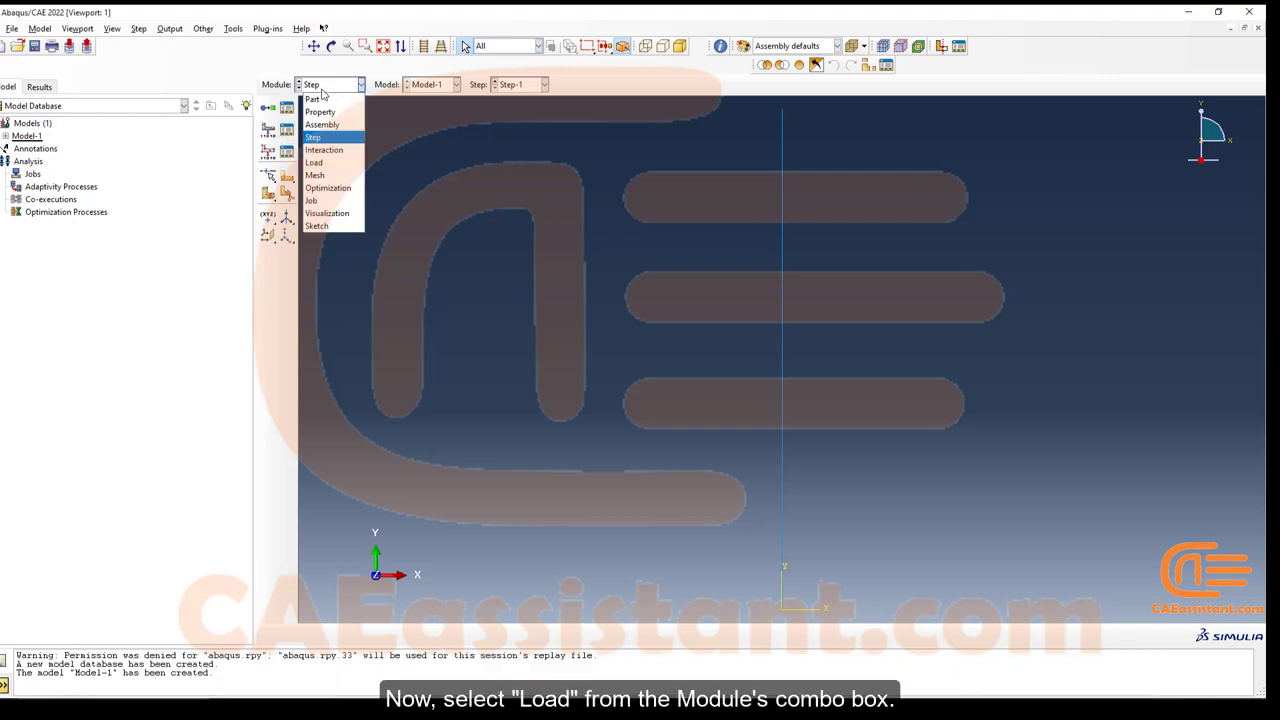
{"action": "left_click", "coordinate": [327, 161]}
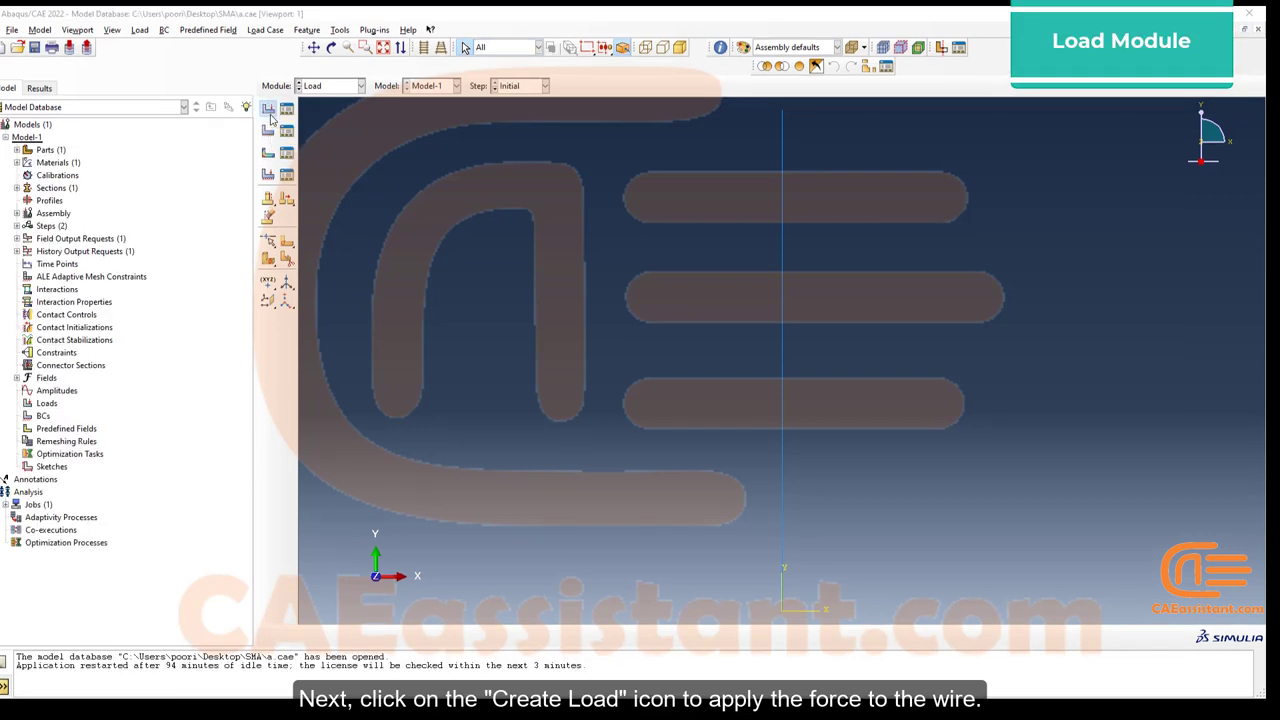
{"action": "left_click", "coordinate": [269, 110]}
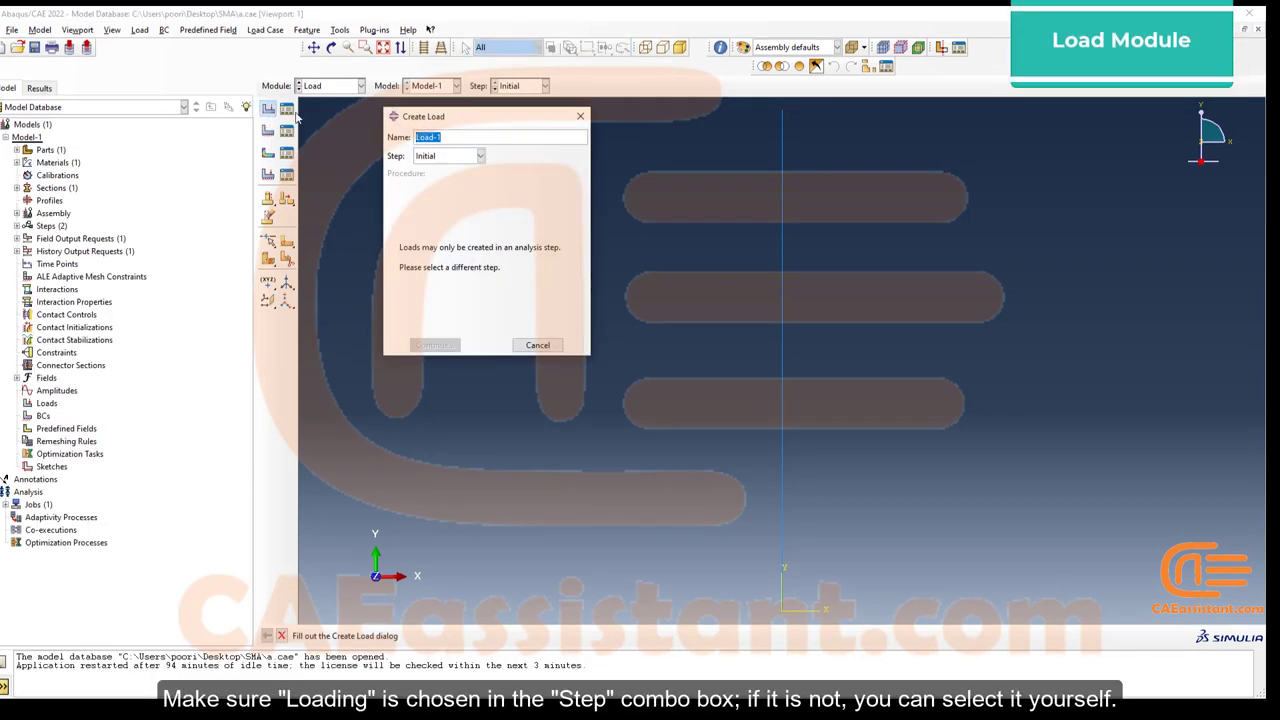
{"action": "left_click", "coordinate": [446, 158]}
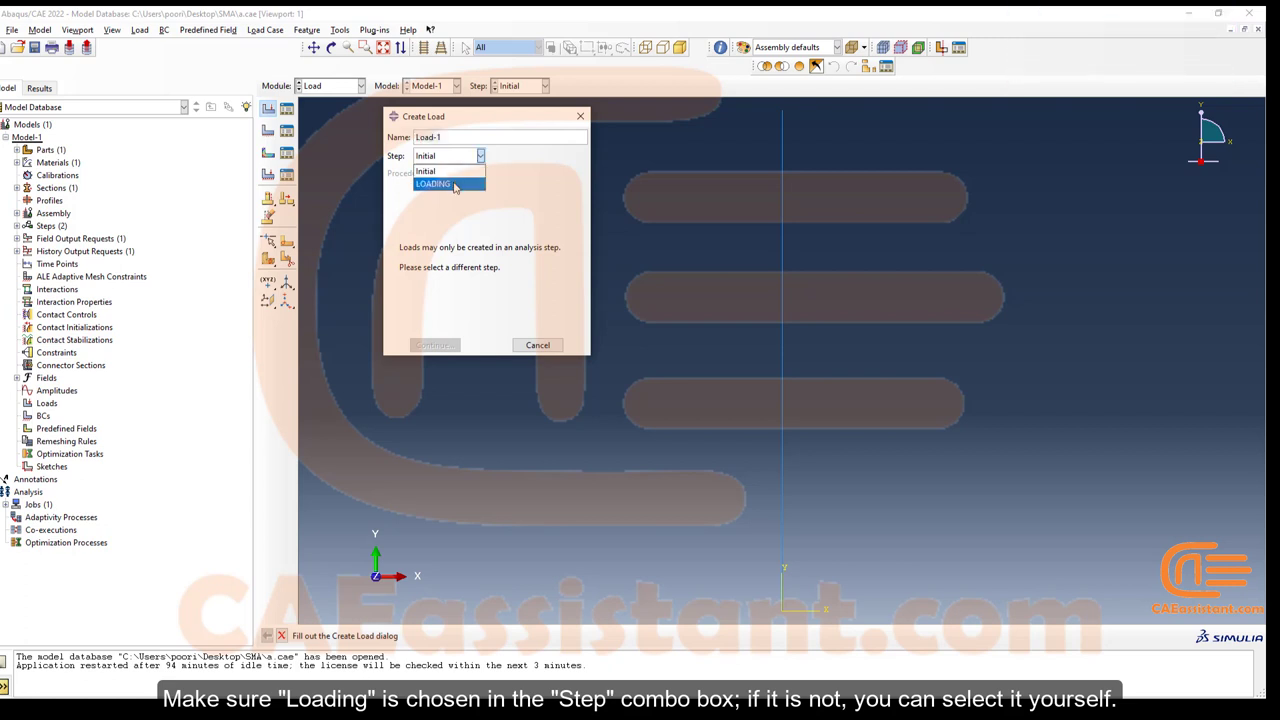
{"action": "left_click", "coordinate": [450, 184]}
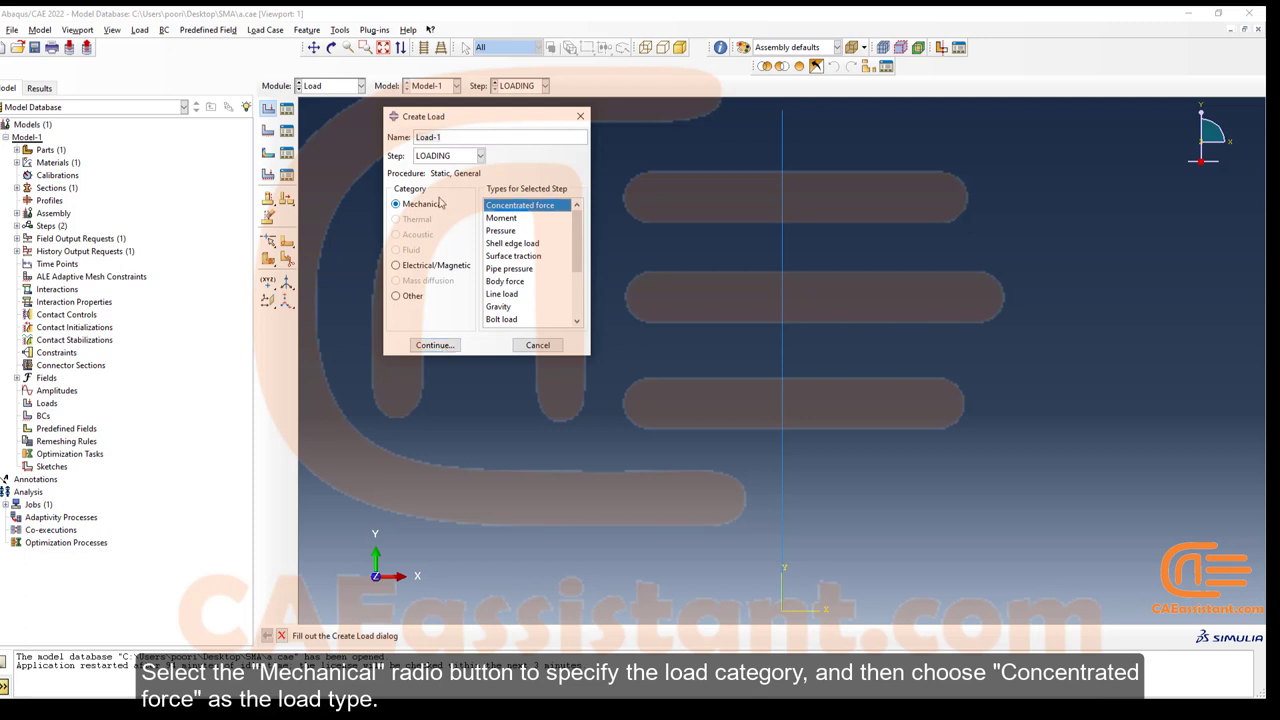
{"action": "left_click", "coordinate": [435, 345]}
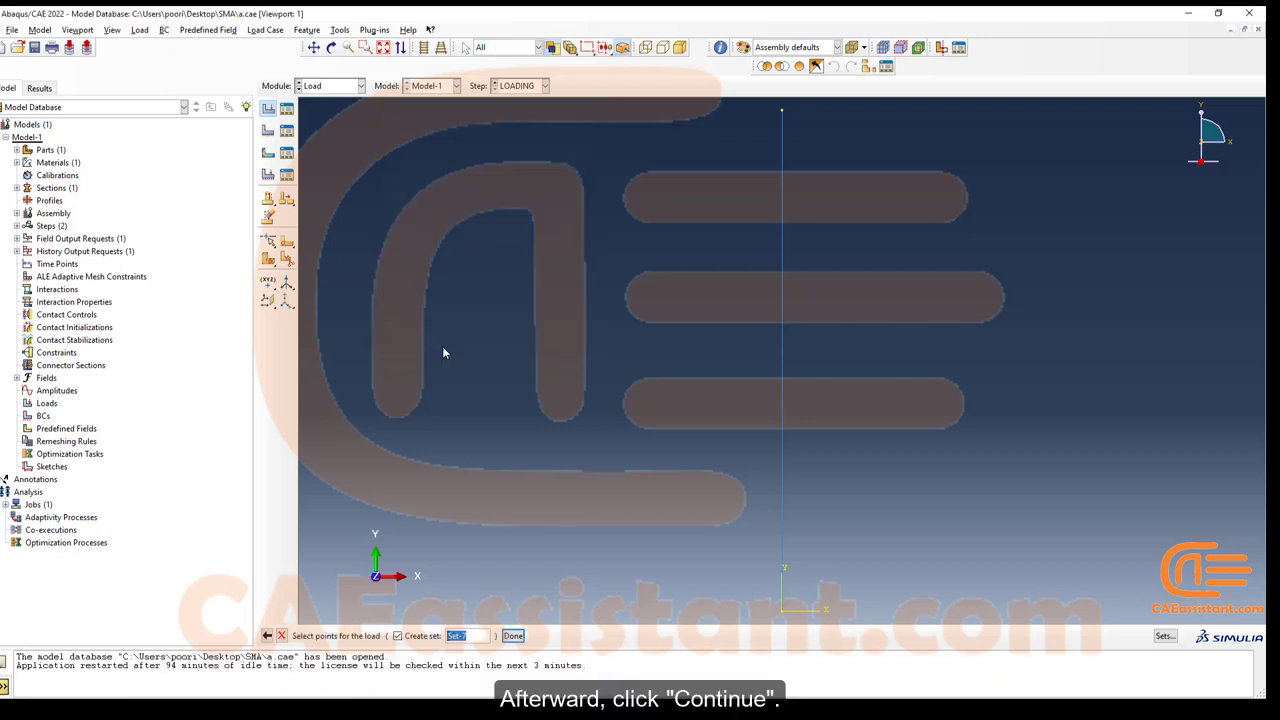
{"action": "left_click", "coordinate": [782, 612]}
{"action": "left_click", "coordinate": [512, 635]}
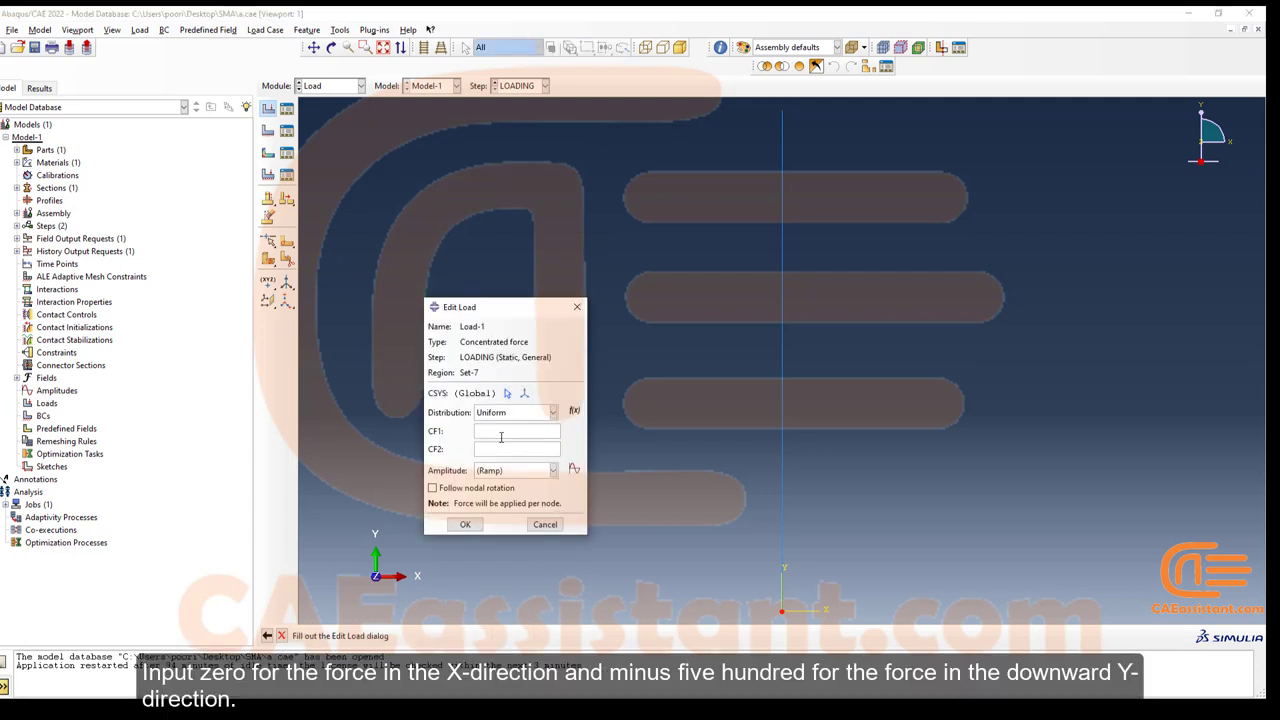
- Set the concentrated force components CF1 to 0 and CF2 to -500 with the Ramp amplitude, and confirm the load
{"action": "left_click", "coordinate": [501, 436]}
{"action": "type", "text": "0"}
{"action": "left_click", "coordinate": [507, 449]}
{"action": "type", "text": "-500"}
{"action": "left_click", "coordinate": [507, 470]}
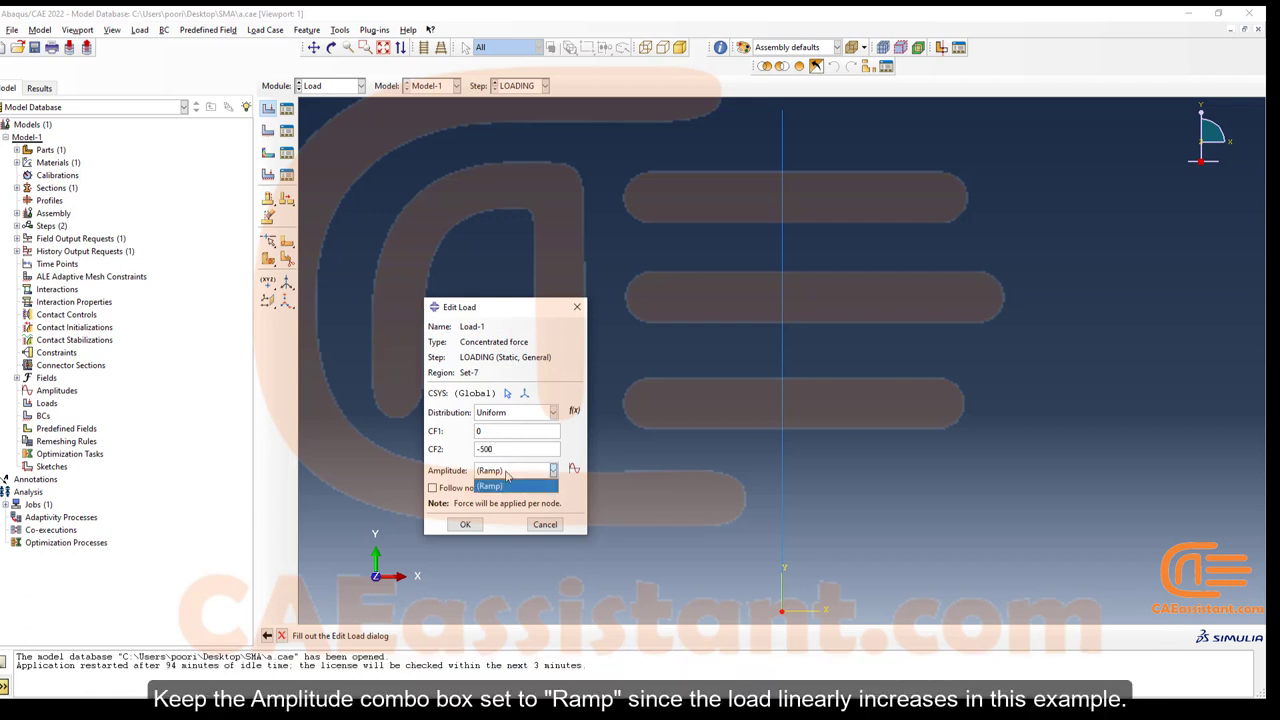
{"action": "left_click", "coordinate": [507, 476]}
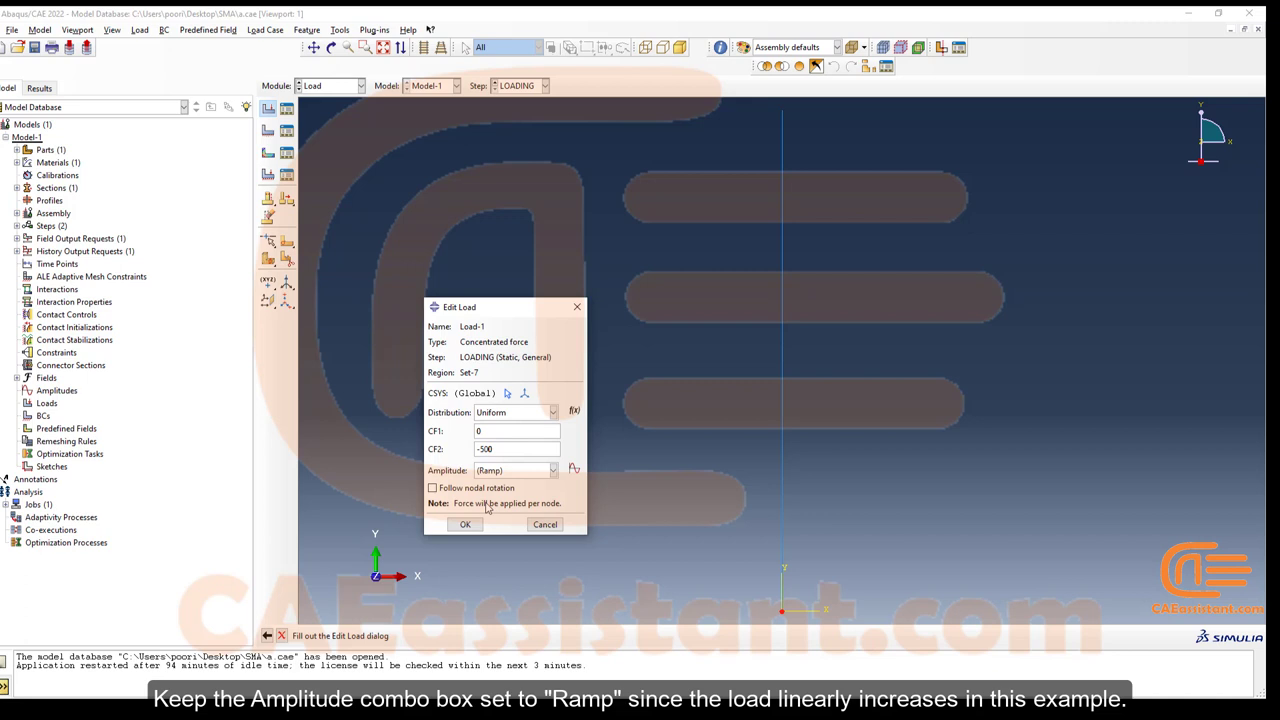
{"action": "left_click", "coordinate": [465, 524]}
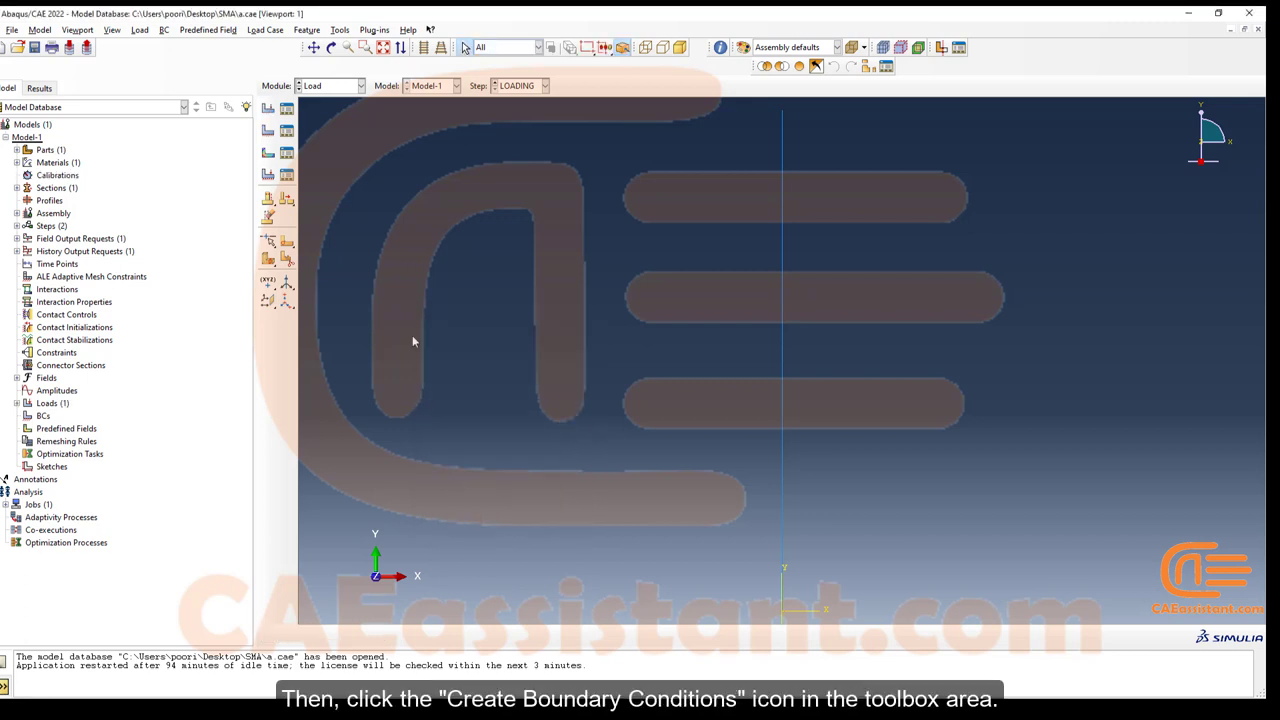
- Create a mechanical Displacement/Rotation boundary condition in the LOADING step at the wire's upper endpoint
{"action": "left_click", "coordinate": [269, 135]}
{"action": "left_click", "coordinate": [445, 155]}
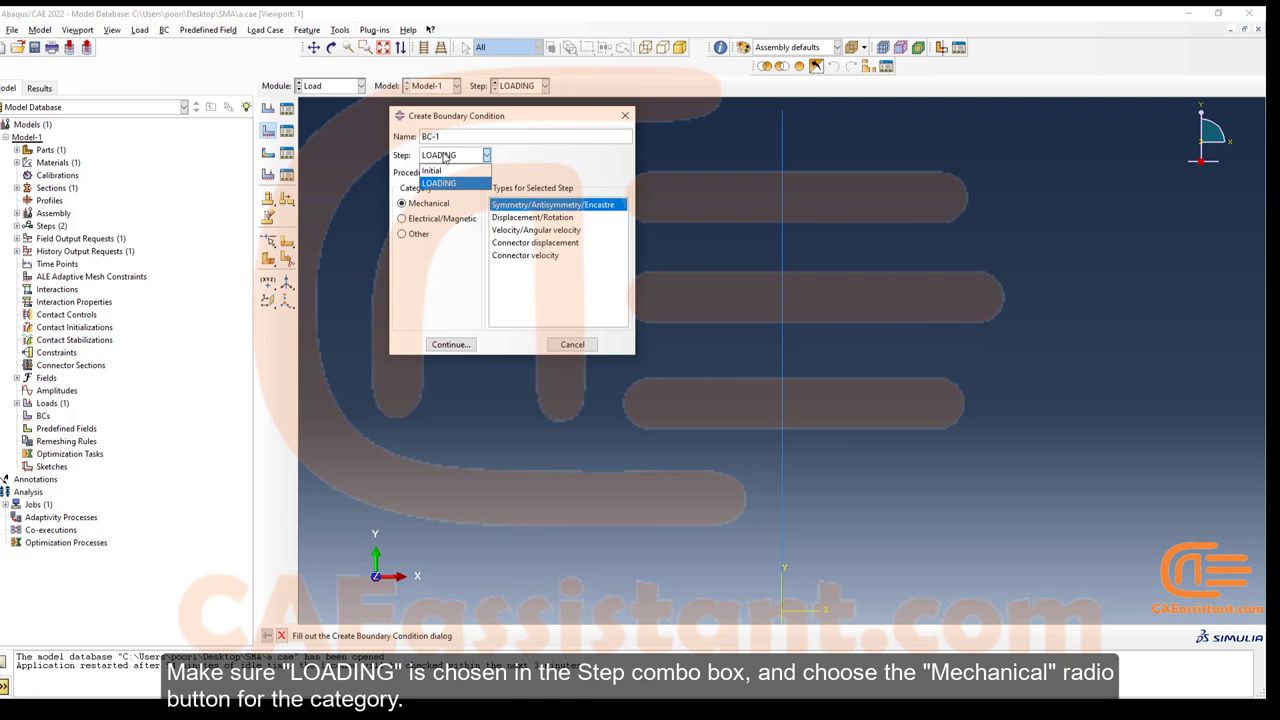
{"action": "left_click", "coordinate": [445, 157]}
{"action": "left_click", "coordinate": [532, 217]}
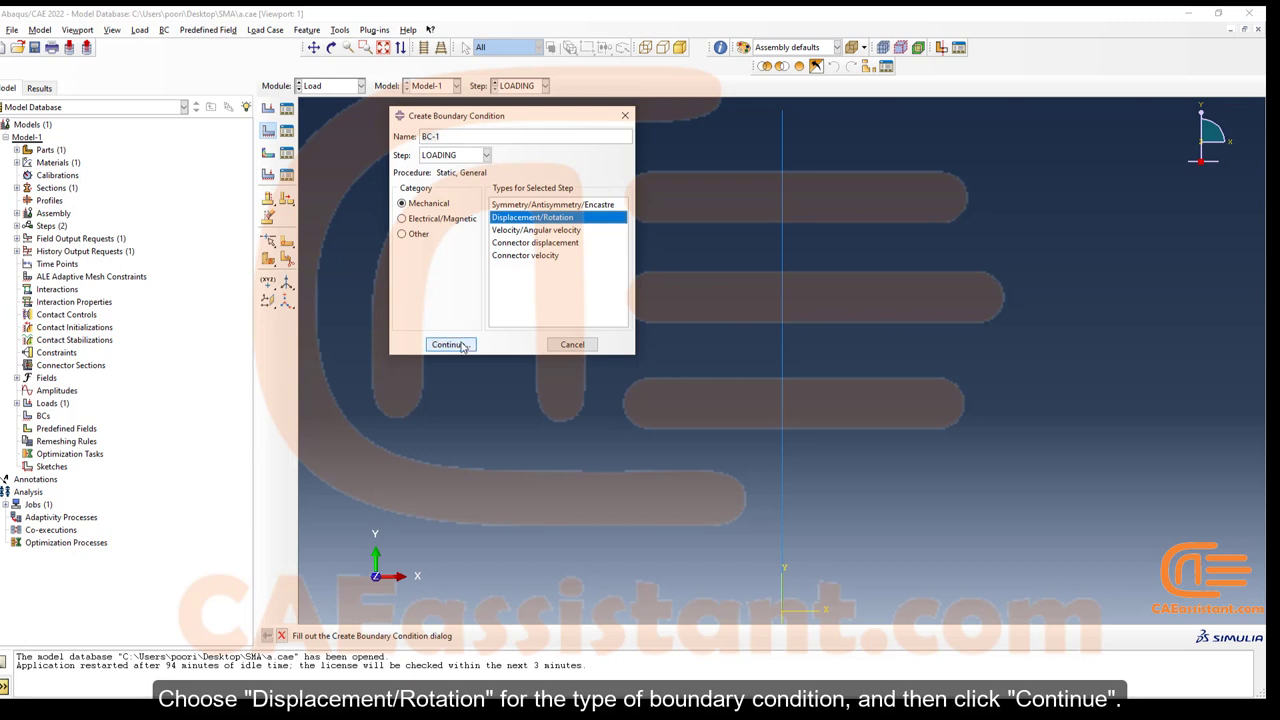
{"action": "left_click", "coordinate": [450, 344]}
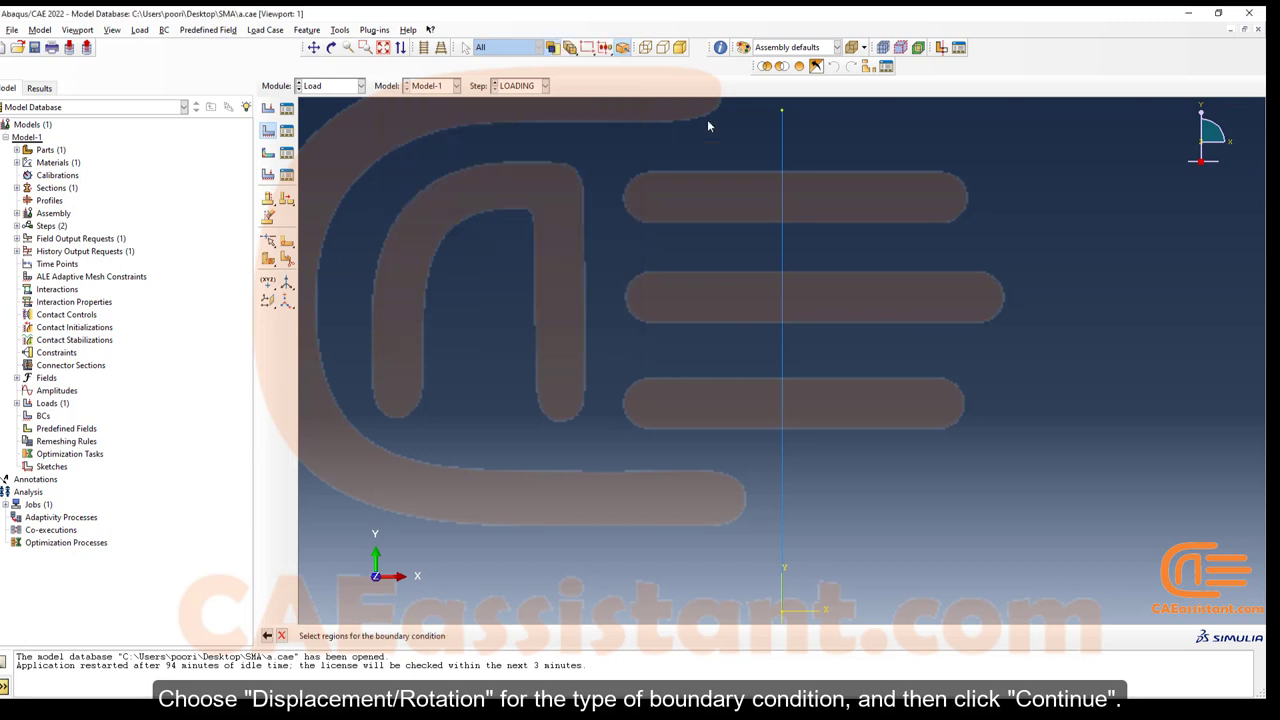
{"action": "left_click", "coordinate": [782, 110]}
{"action": "left_click", "coordinate": [571, 636]}
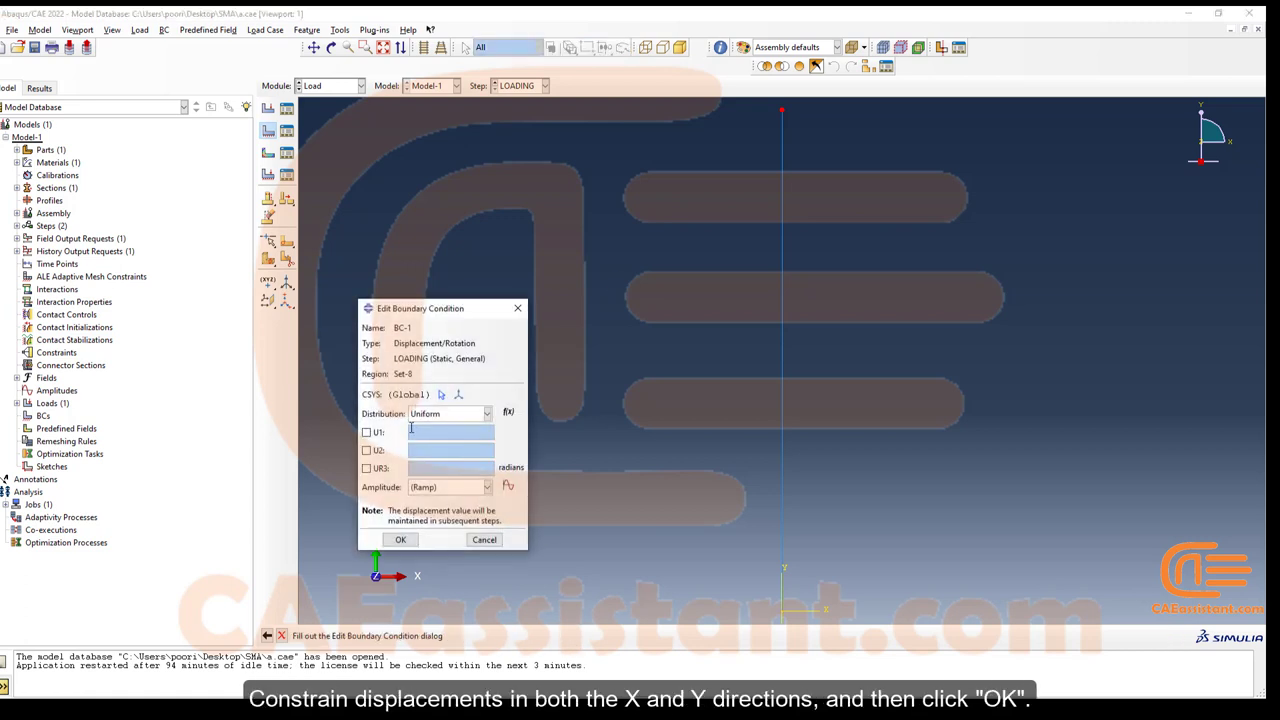
- Constrain U1 and U2 to 0 in the boundary condition at the wire's upper end and confirm it
{"action": "left_click", "coordinate": [366, 432]}
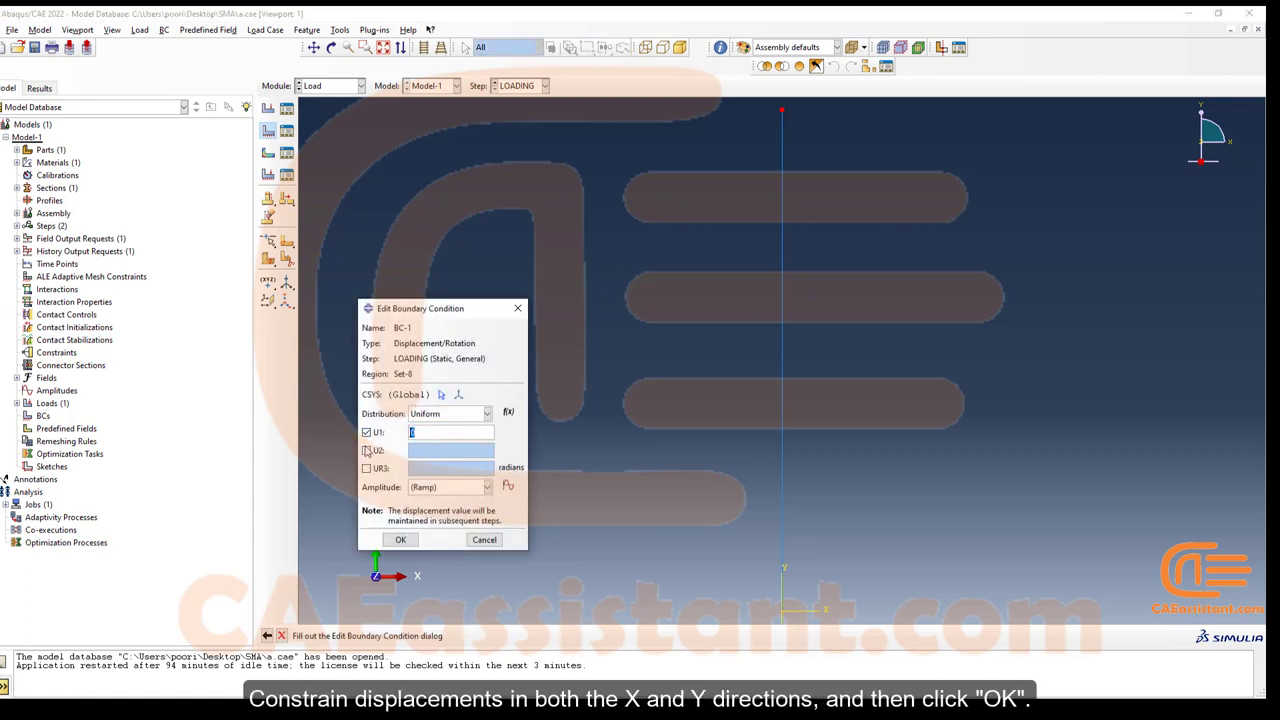
{"action": "left_click", "coordinate": [366, 450]}
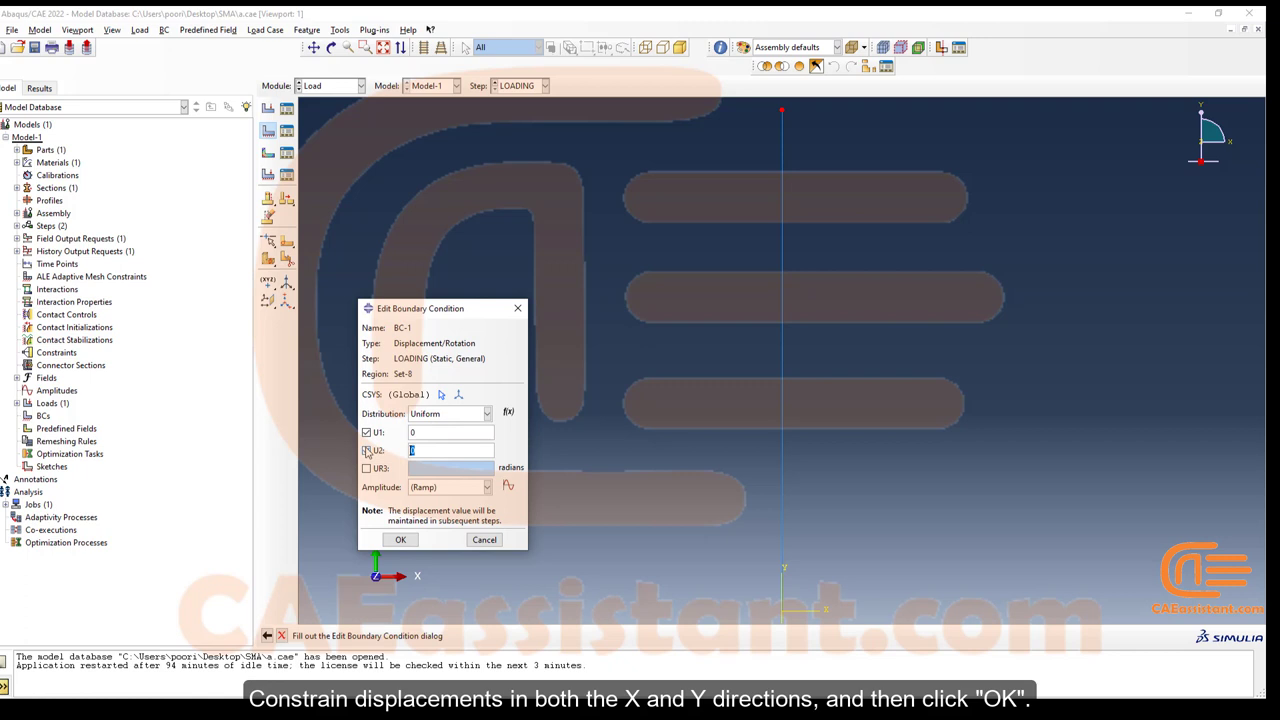
{"action": "left_click", "coordinate": [407, 543]}
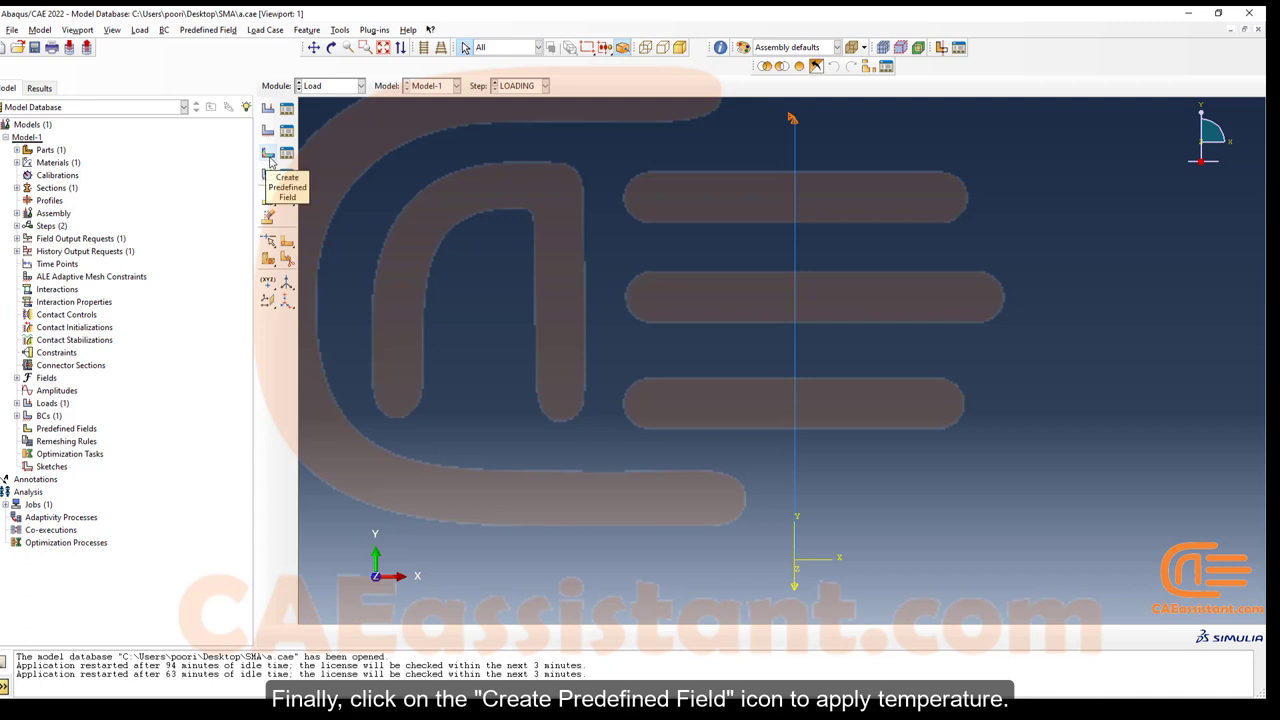
- Start a predefined field in the Initial step with category Other and type Temperature
{"action": "left_click", "coordinate": [268, 156]}
{"action": "left_click", "coordinate": [46, 120]}
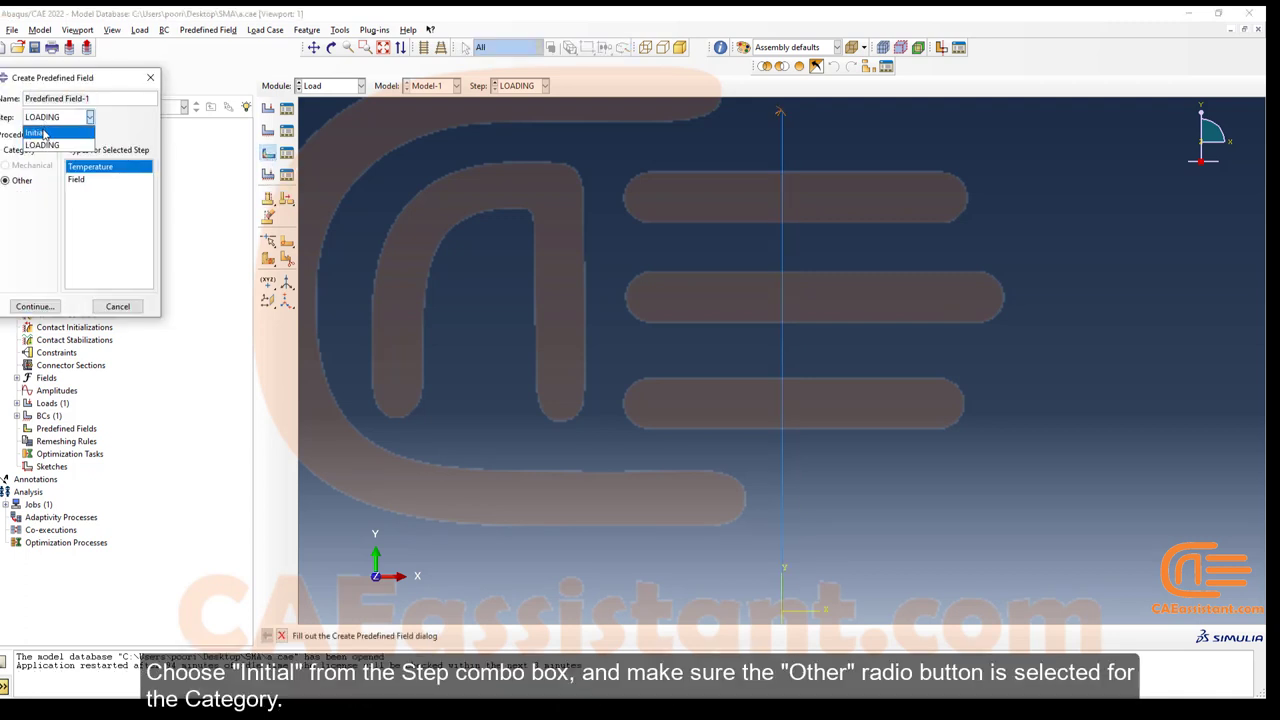
{"action": "left_click", "coordinate": [42, 134]}
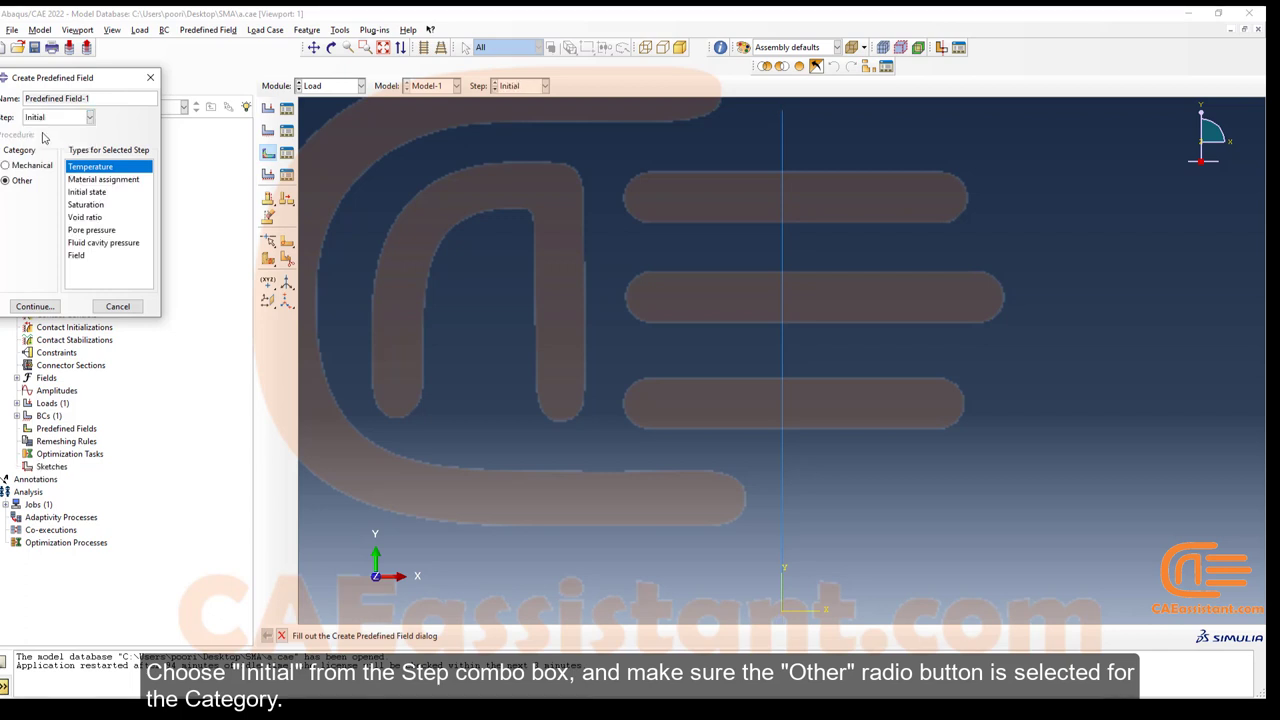
{"action": "left_click", "coordinate": [19, 184]}
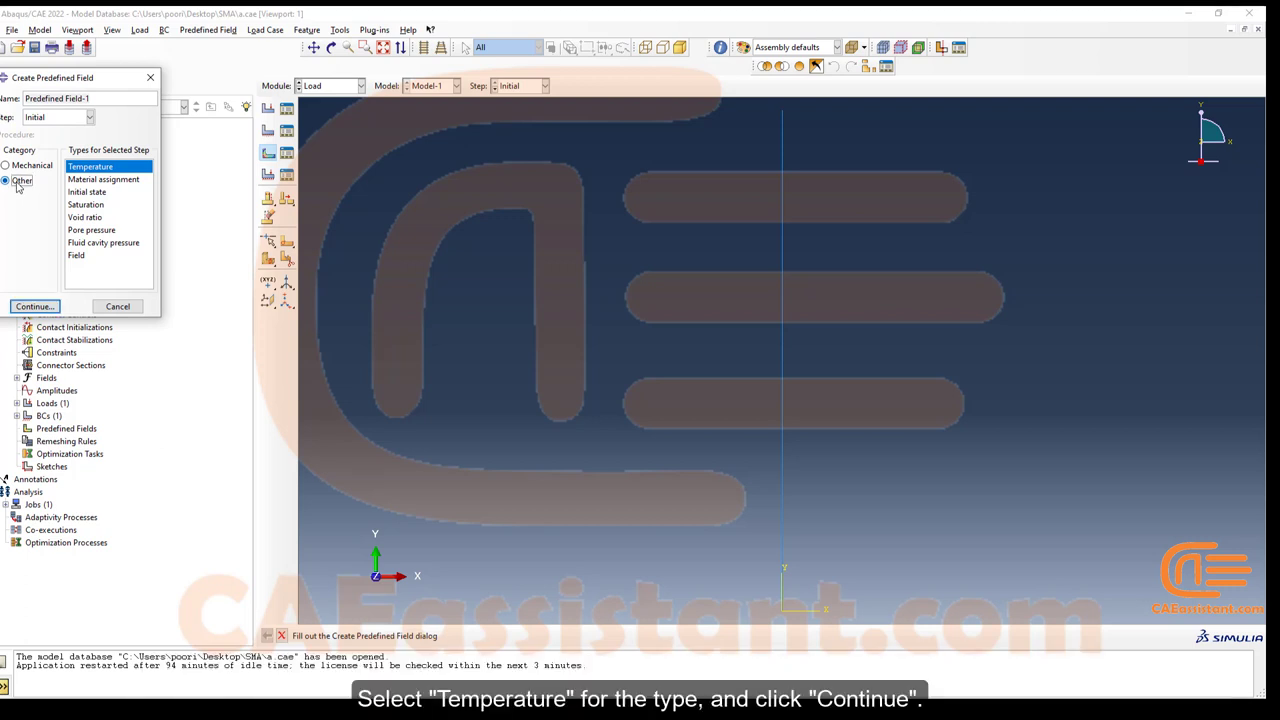
{"action": "left_click", "coordinate": [89, 167]}
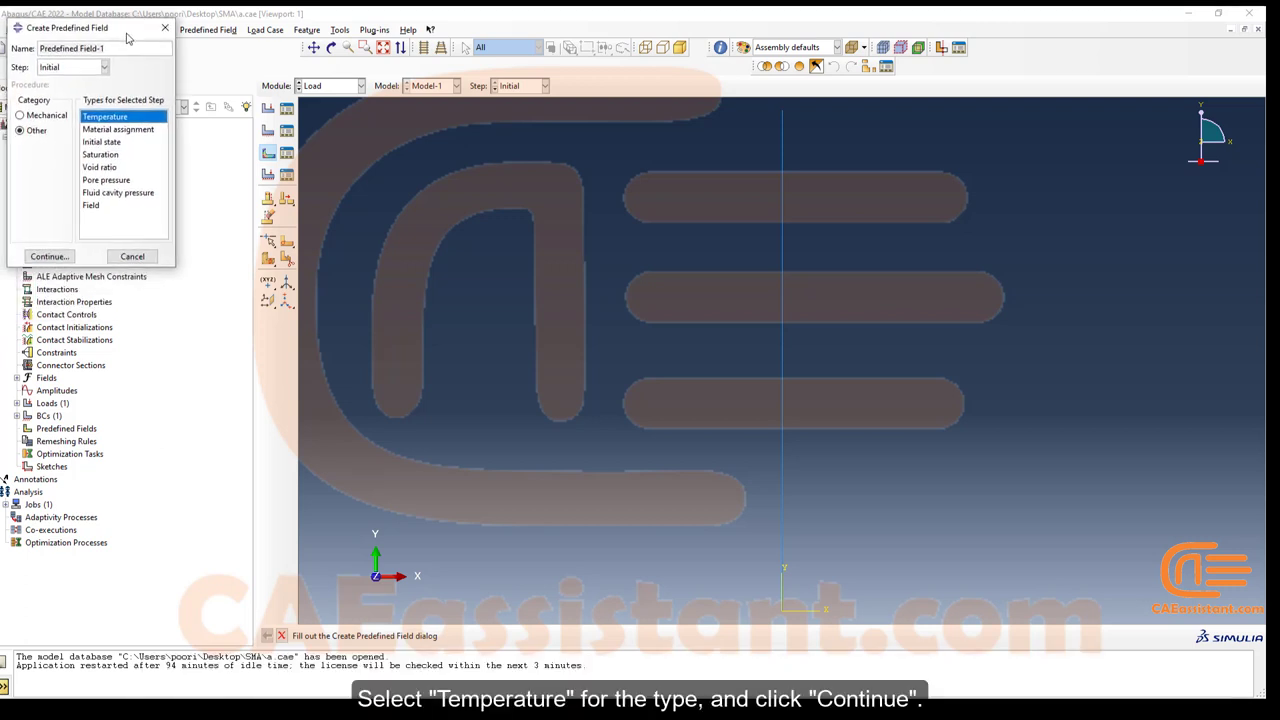
{"action": "left_click", "coordinate": [48, 258]}
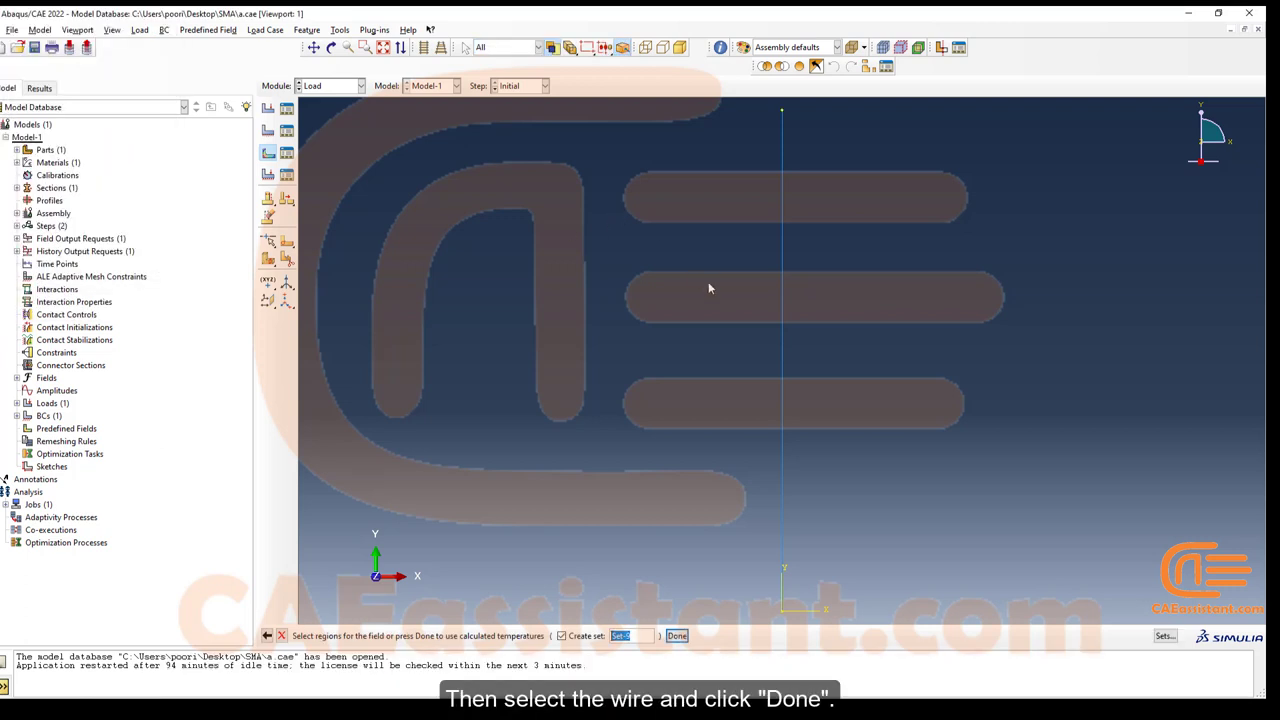
- Apply the temperature field to the whole wire with magnitude 55 and section variation Constant through region, and confirm it
{"action": "left_click", "coordinate": [780, 304]}
{"action": "middle_click", "coordinate": [780, 304]}
{"action": "type", "text": "55"}
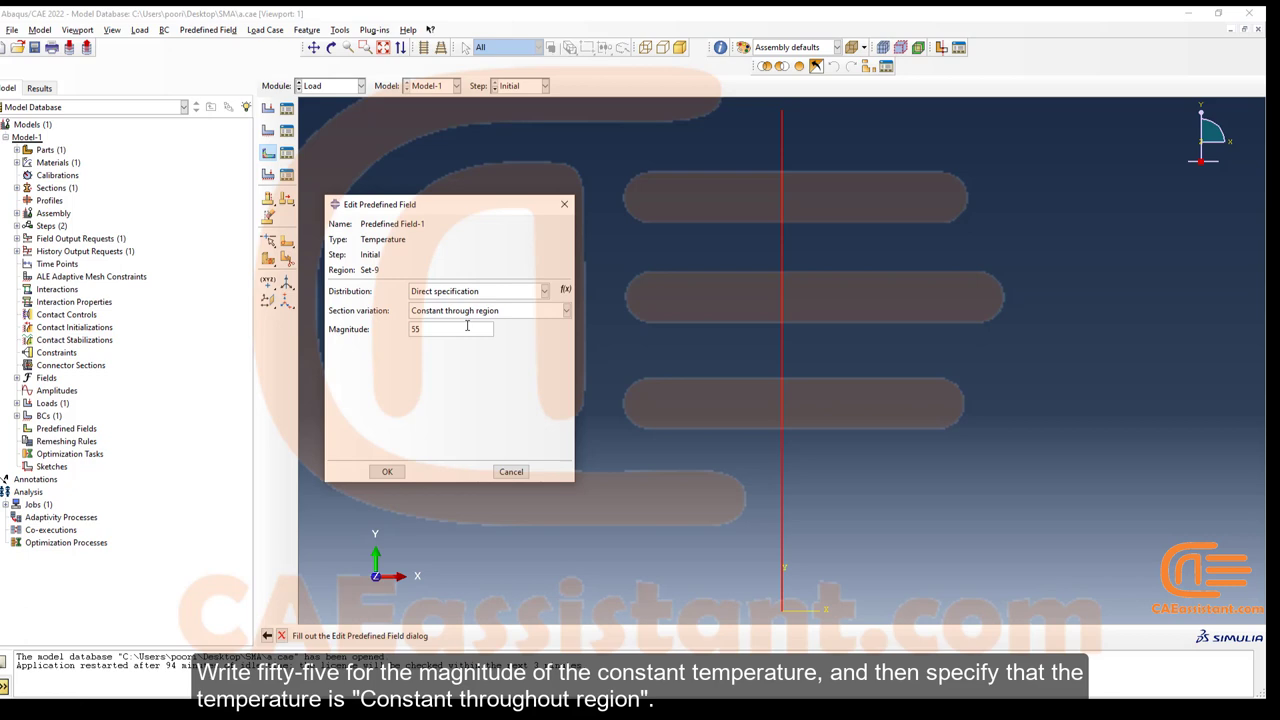
{"action": "left_click", "coordinate": [491, 312]}
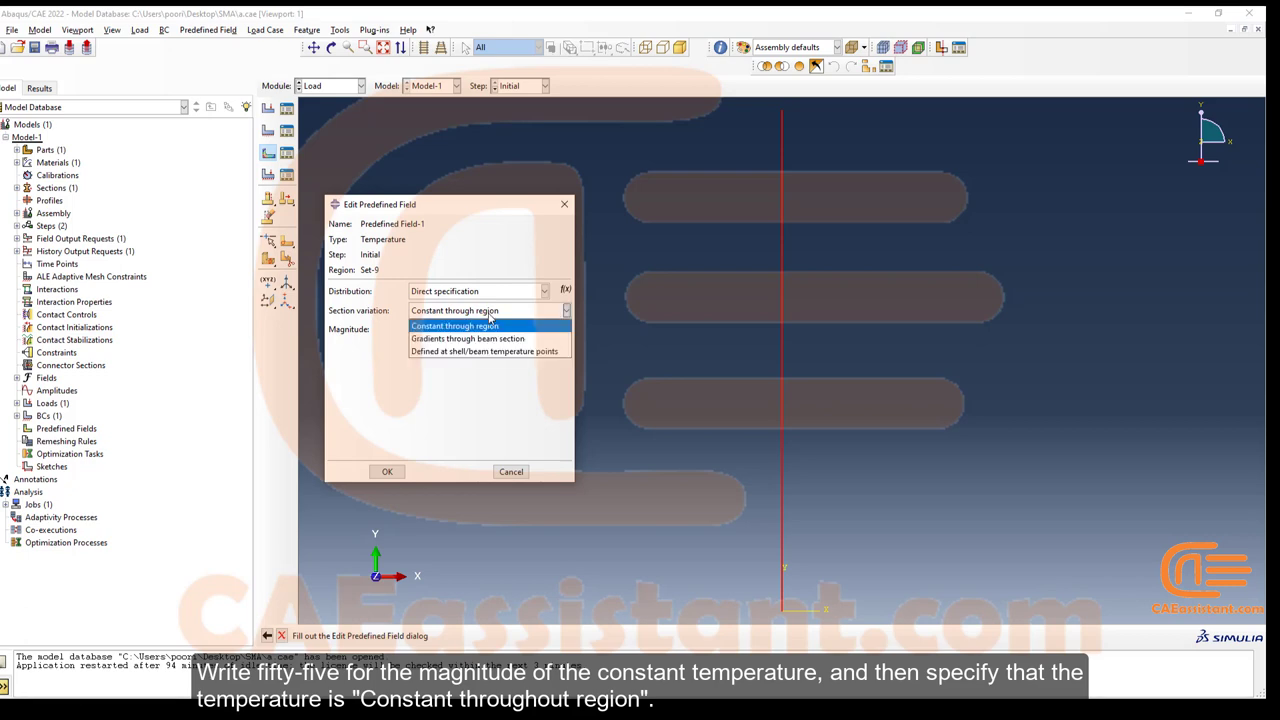
{"action": "left_click", "coordinate": [505, 325]}
{"action": "left_click", "coordinate": [399, 472]}
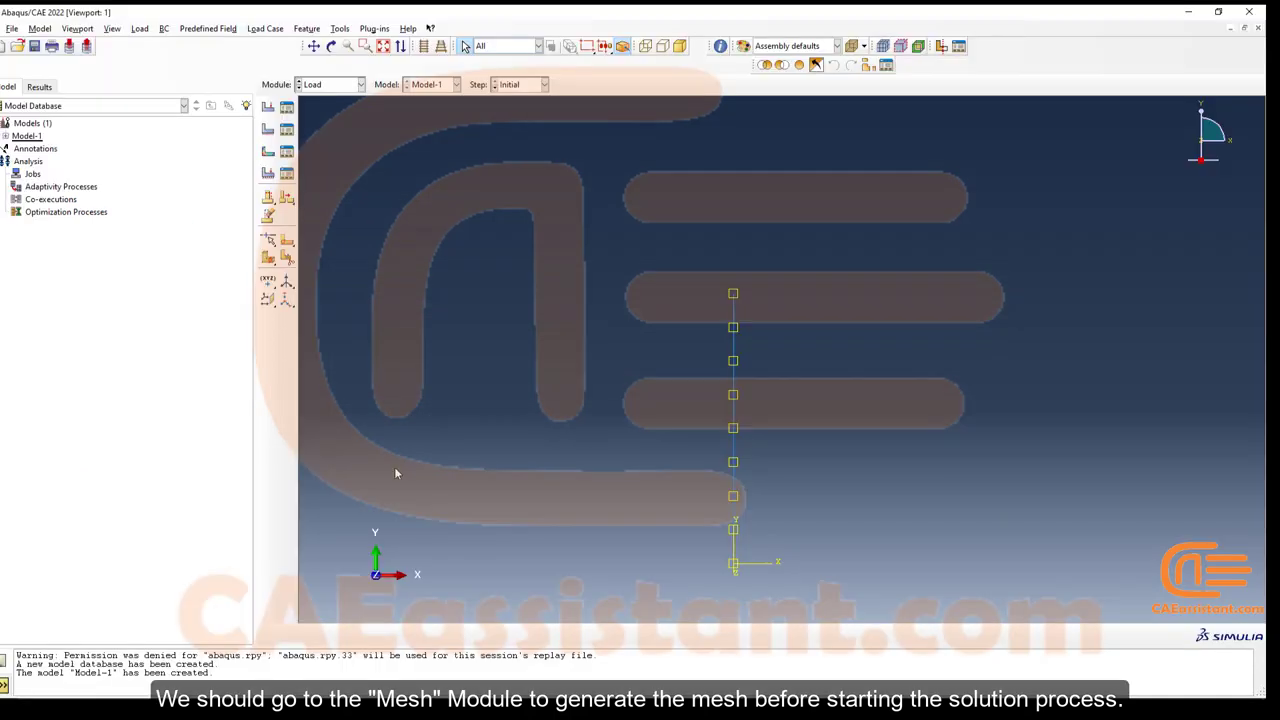
- Switch to the Mesh module and seed and mesh the wire instance in the assembly
{"action": "left_click", "coordinate": [352, 84]}
{"action": "left_click", "coordinate": [328, 174]}
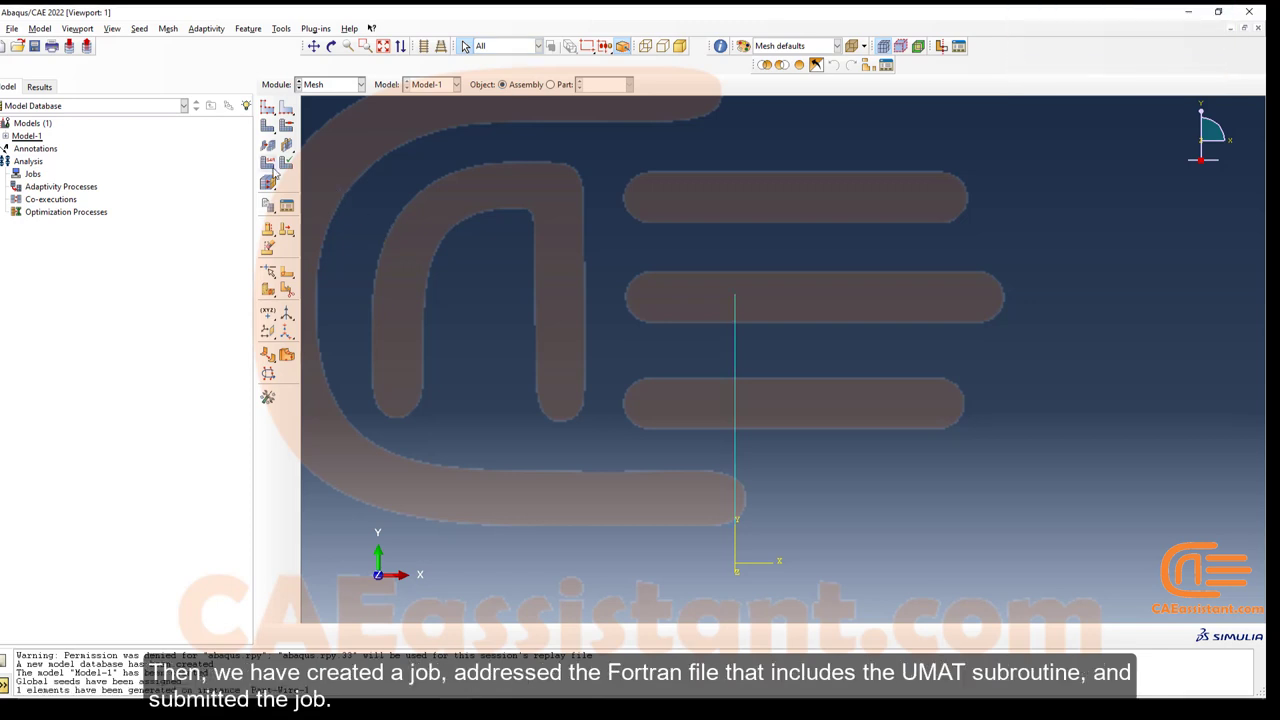
- Open the choice of modules to move on from the Mesh module
{"action": "left_click", "coordinate": [354, 86]}
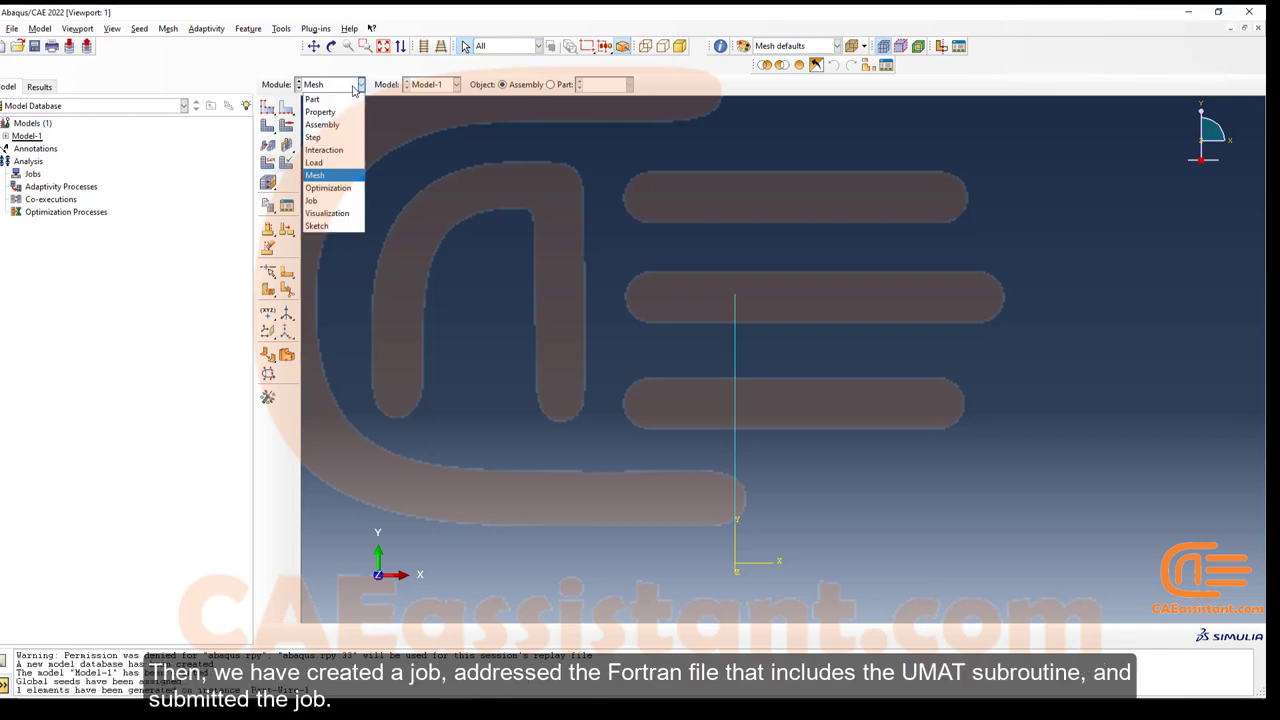